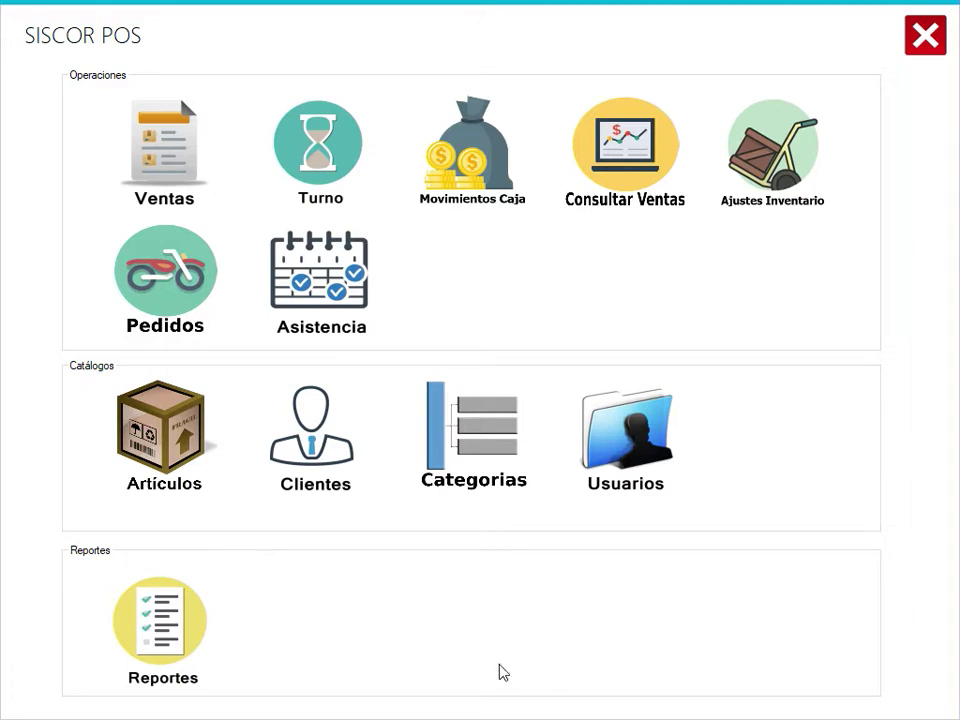
Step: Run the Ventas por artículo report for 03/ago./2020 and inspect the quantity and amount of the listed products
left_click(162, 622)
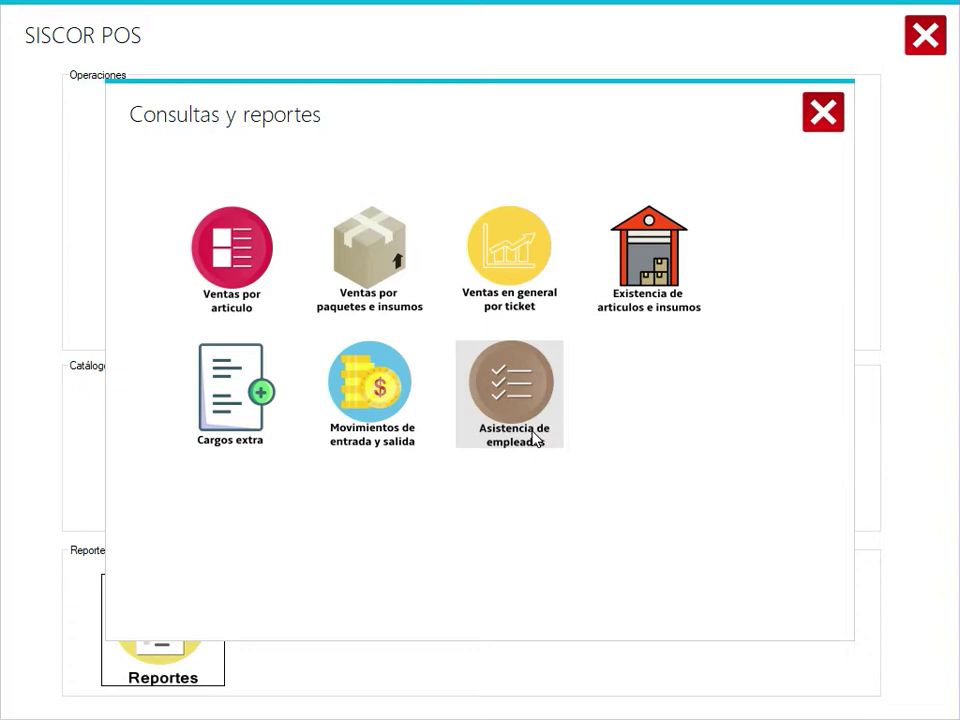
left_click(218, 272)
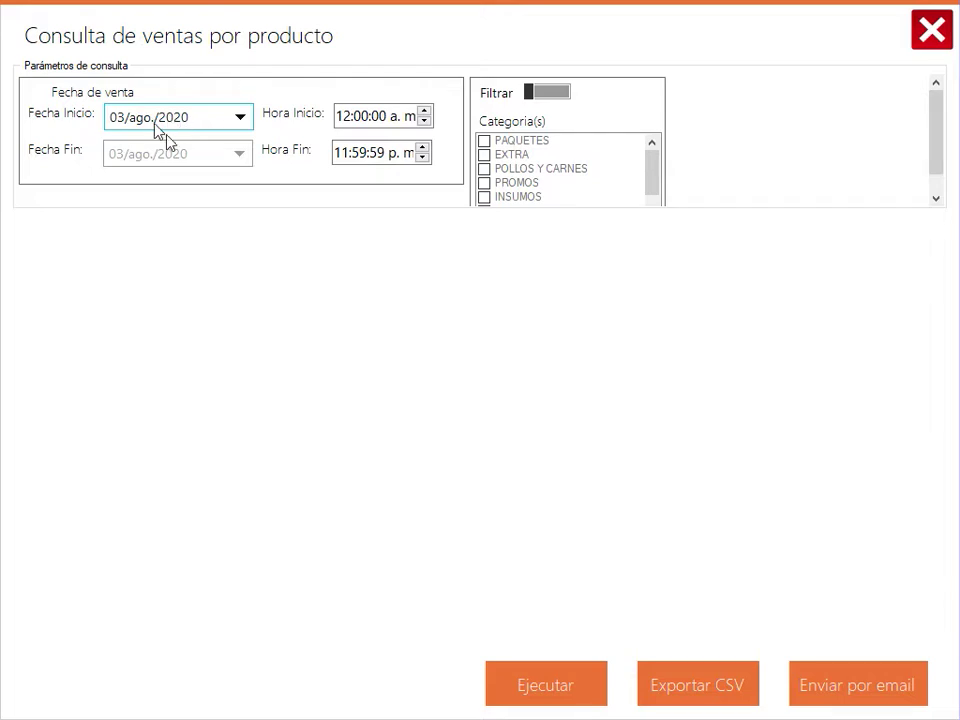
left_click(521, 683)
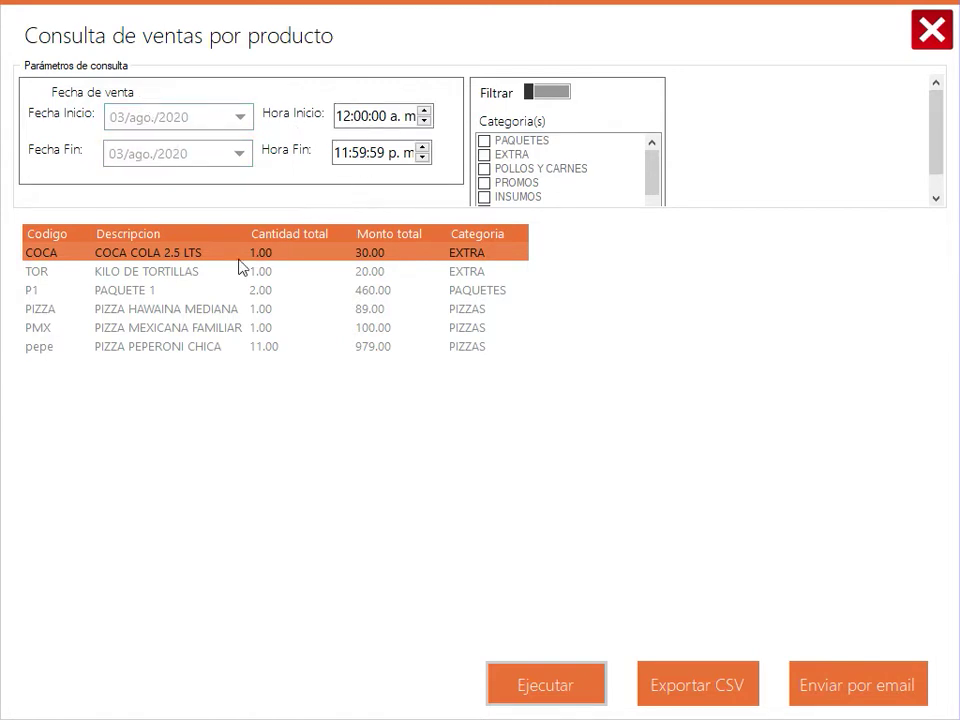
left_click_drag(258, 271, 273, 328)
left_click(375, 292)
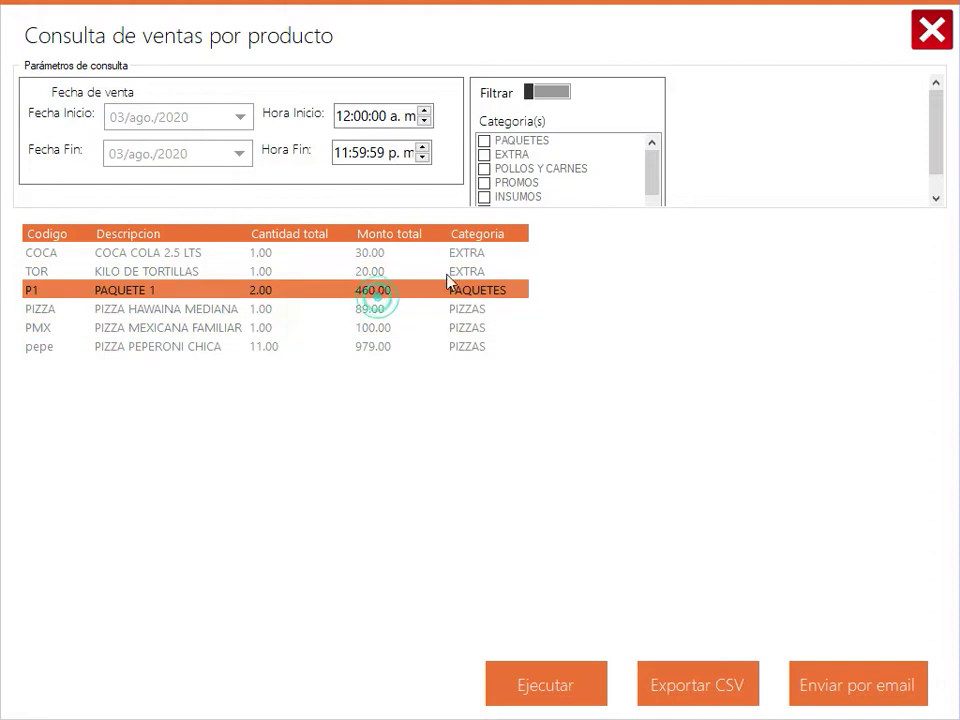
Step: Filter the product sales report by the PAQUETES category and run the query
left_click(556, 93)
left_click(485, 150)
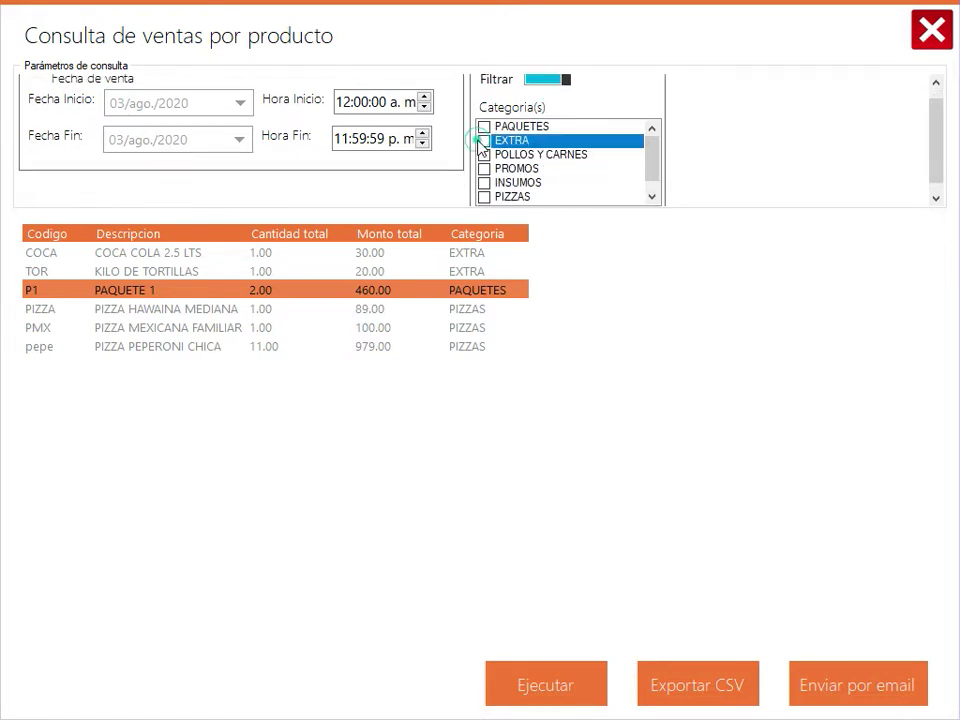
left_click(486, 128)
left_click(485, 128)
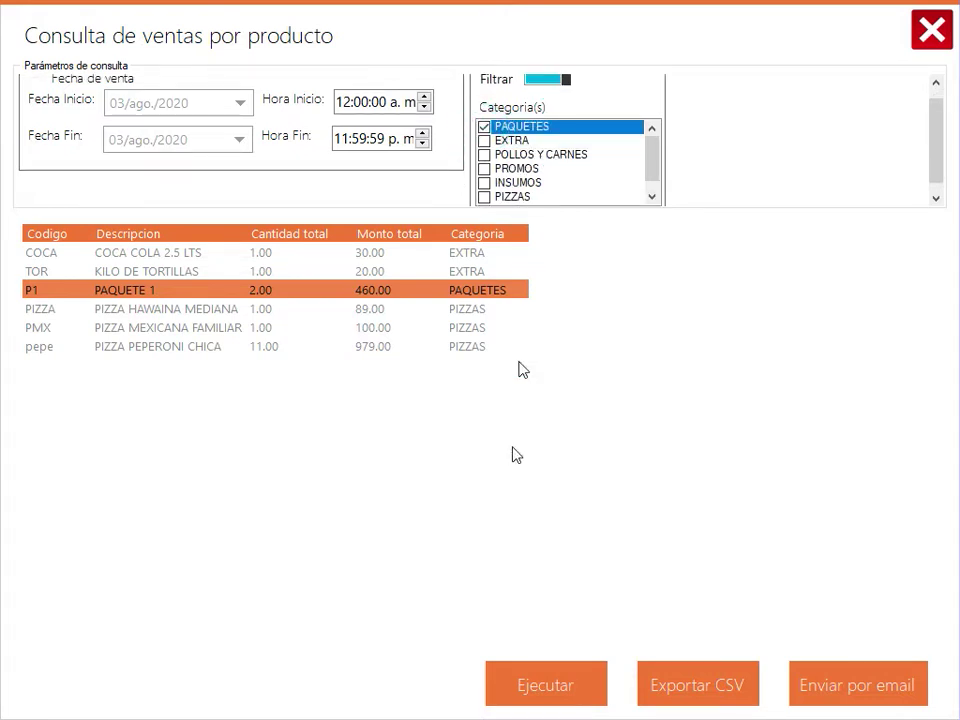
left_click(545, 686)
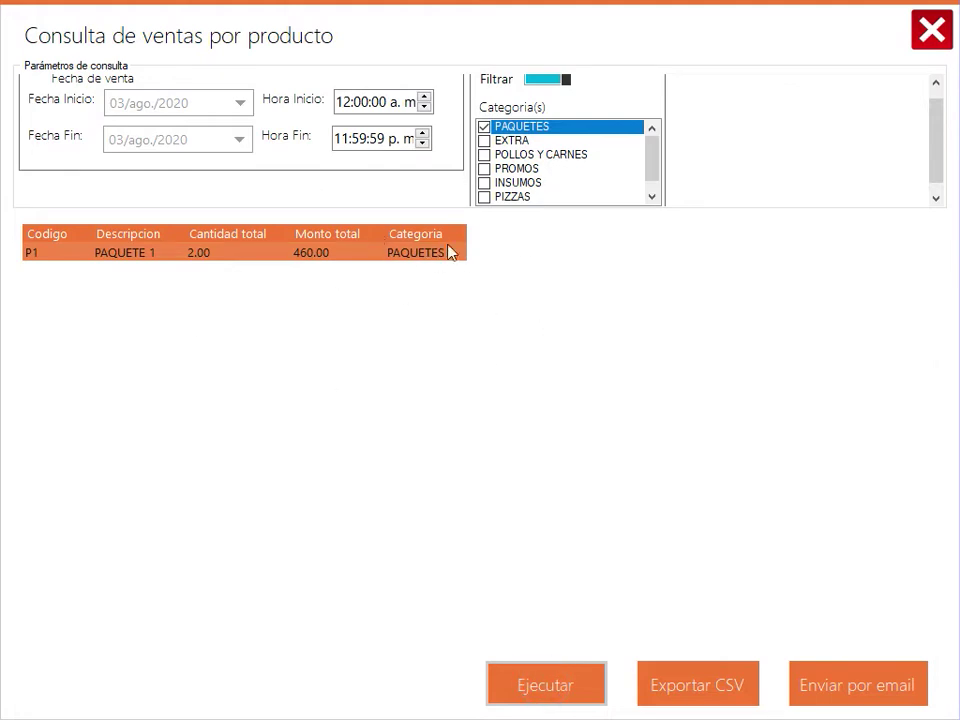
Step: Turn off the category filter, run the product sales query for all categories and close the report
left_click(552, 81)
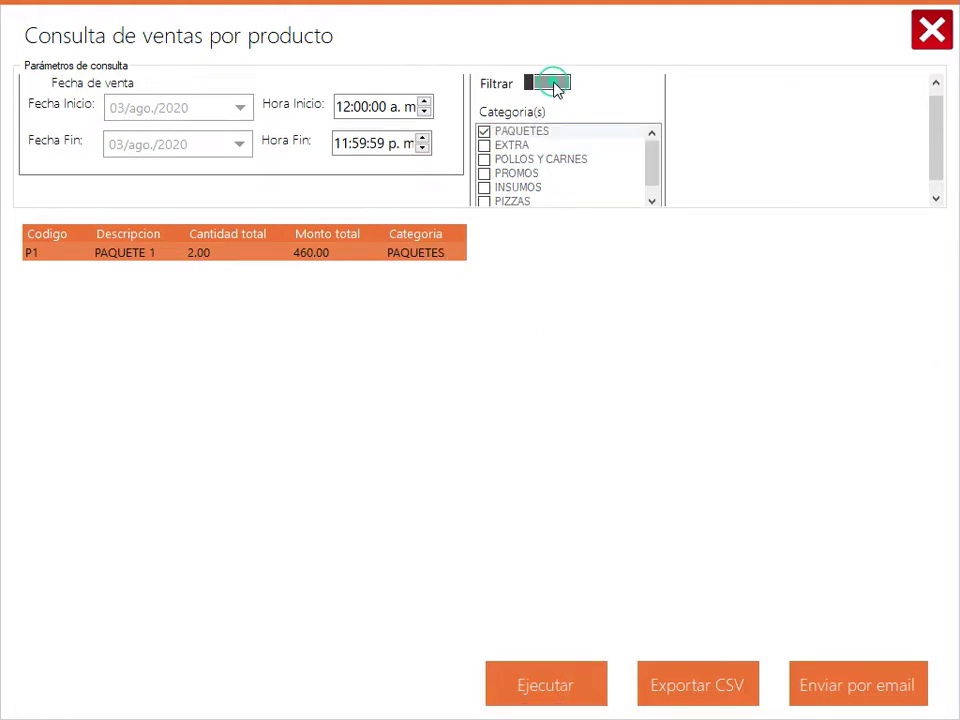
left_click(585, 687)
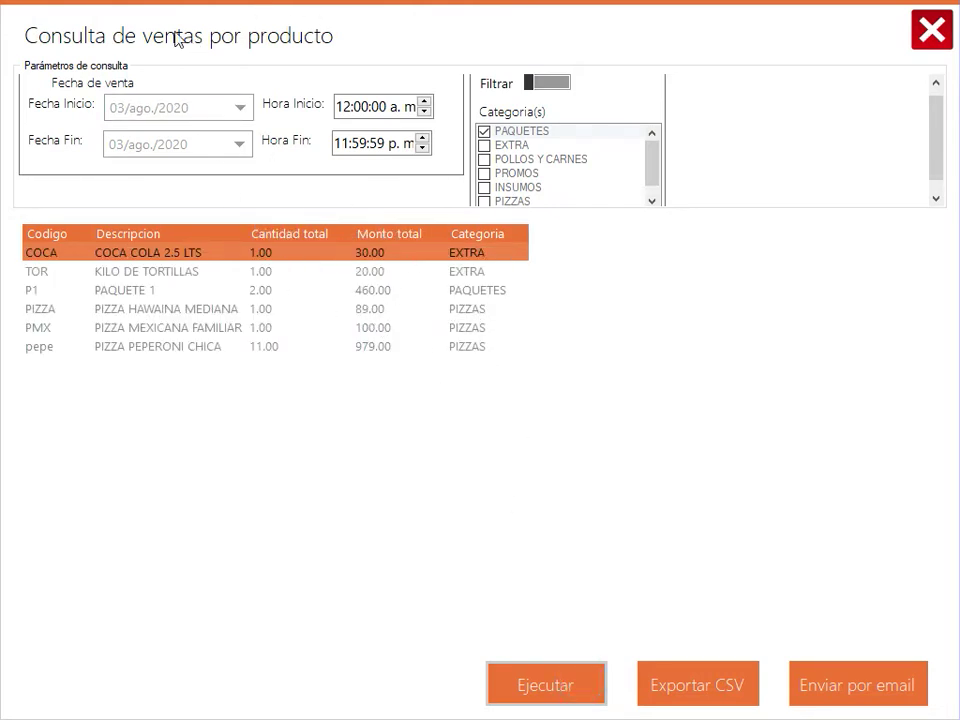
left_click(918, 46)
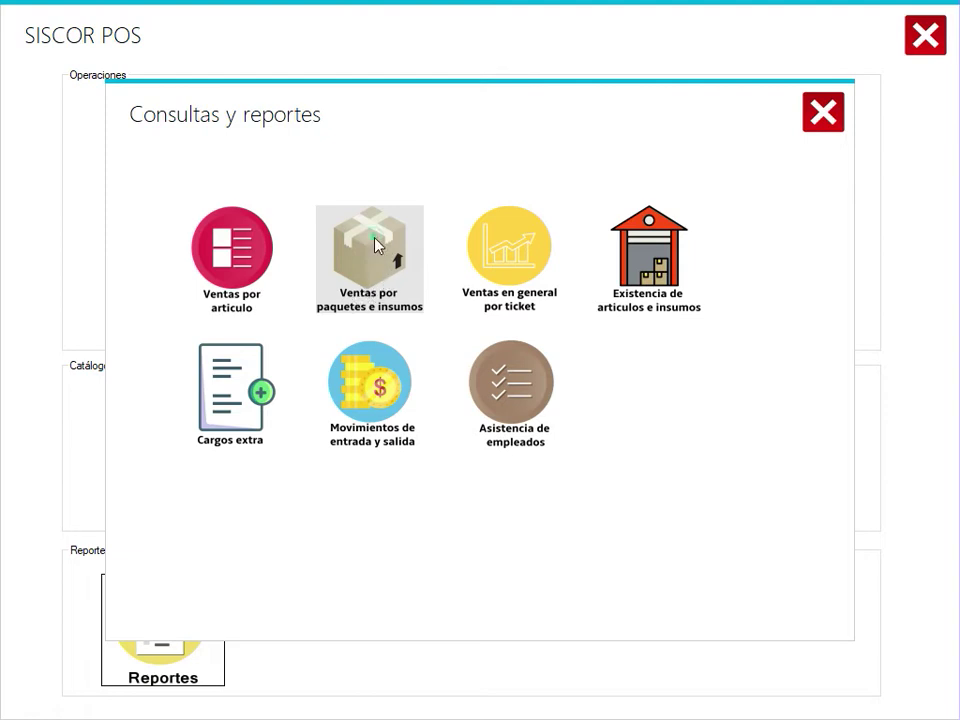
Step: Run the Ventas por paquetes e insumos report for 03/ago./2020 without filters, check the listed supplies and close it
left_click(377, 246)
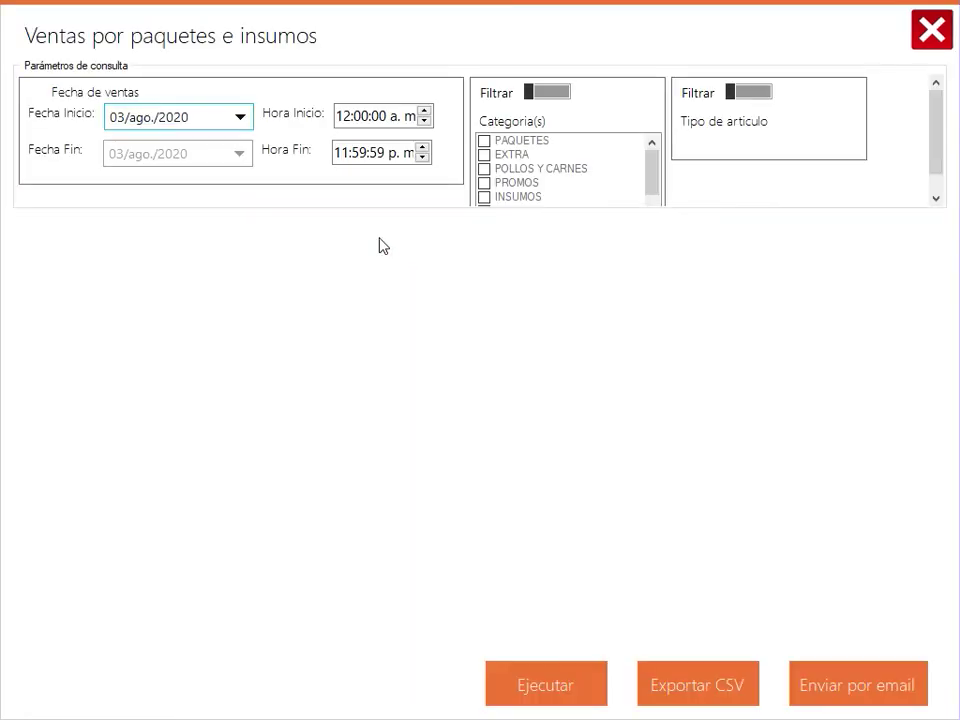
left_click(521, 685)
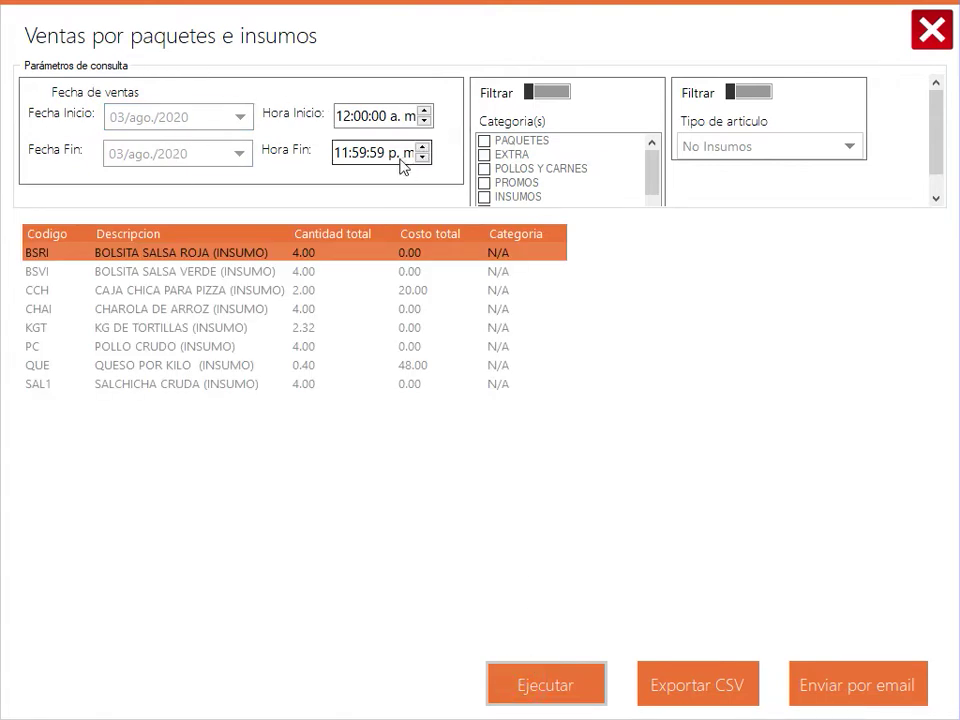
left_click(371, 271)
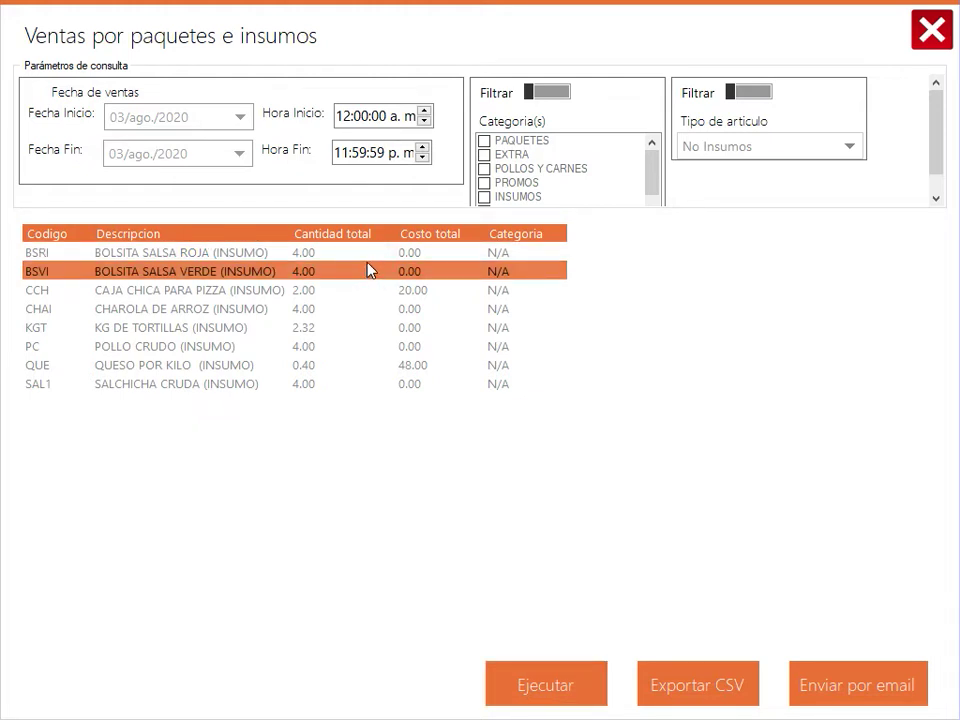
left_click(936, 30)
Step: Run the Ventas por artículo report again, highlight the PAQUETE 1 row to review its sales, and close the report
left_click(249, 251)
left_click(602, 688)
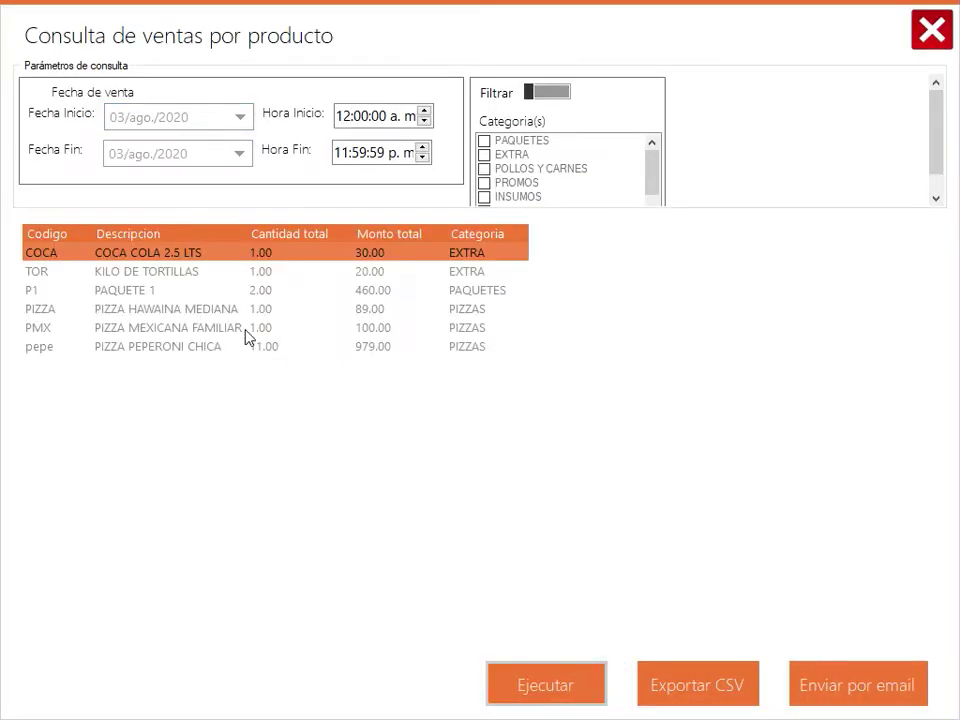
left_click(172, 290)
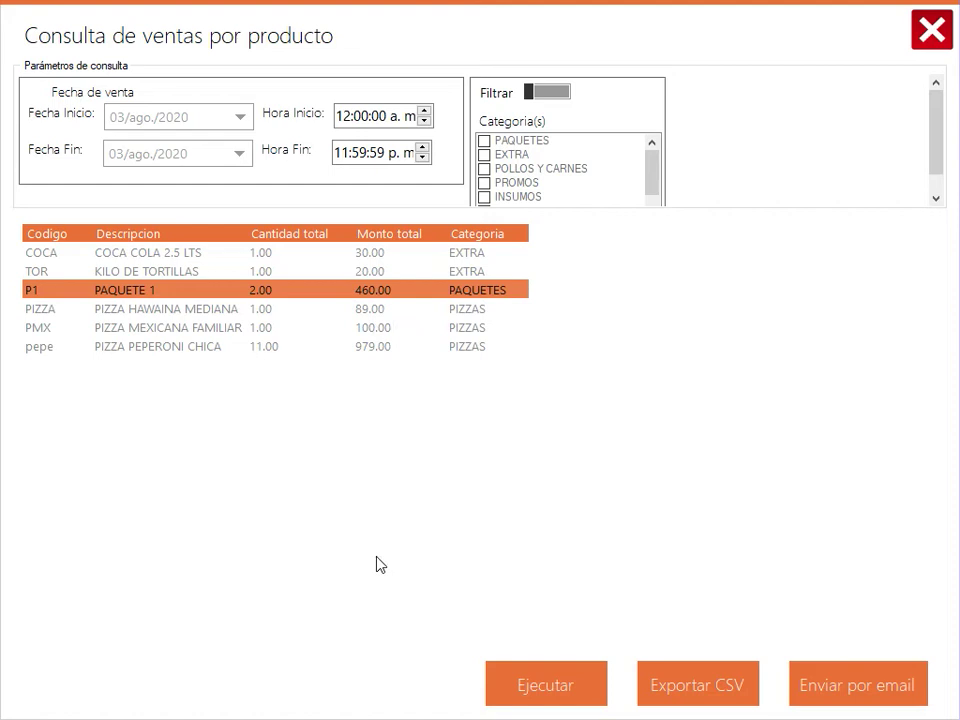
left_click(928, 38)
Step: Run the Ventas por paquetes e insumos report again and examine the total quantity used of each supply
left_click(352, 228)
left_click(563, 700)
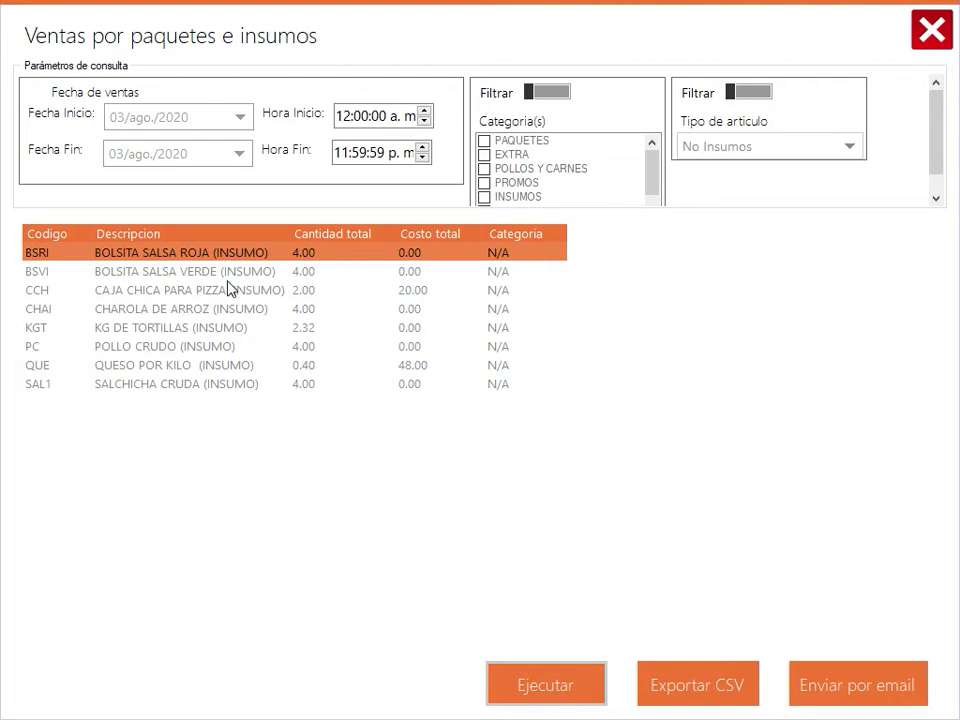
left_click_drag(186, 252, 180, 276)
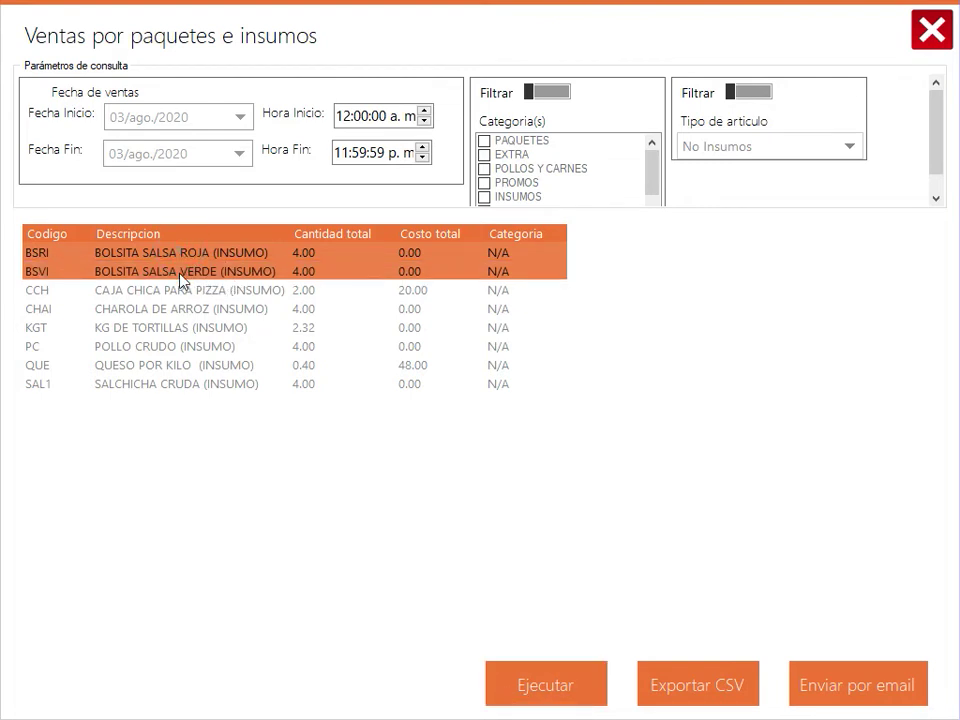
left_click(205, 331)
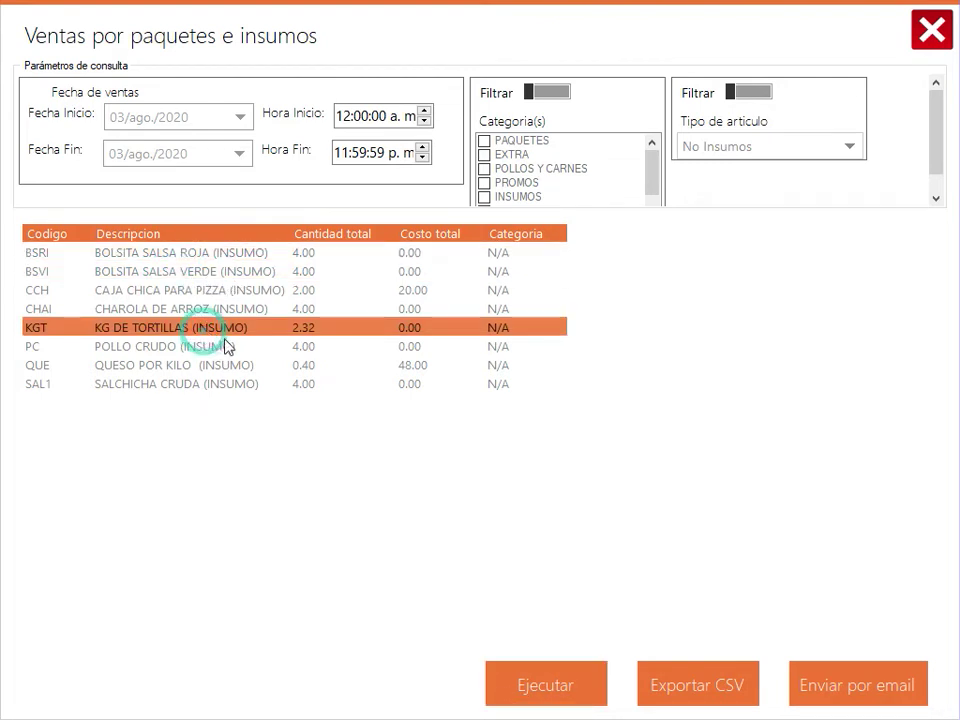
left_click(320, 346)
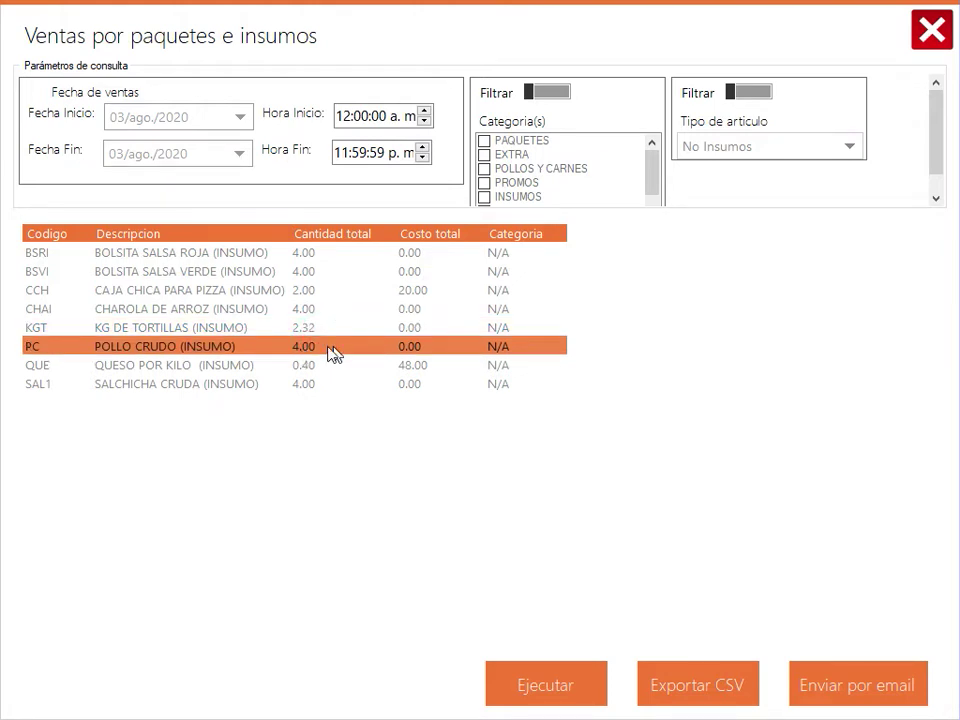
left_click(332, 364)
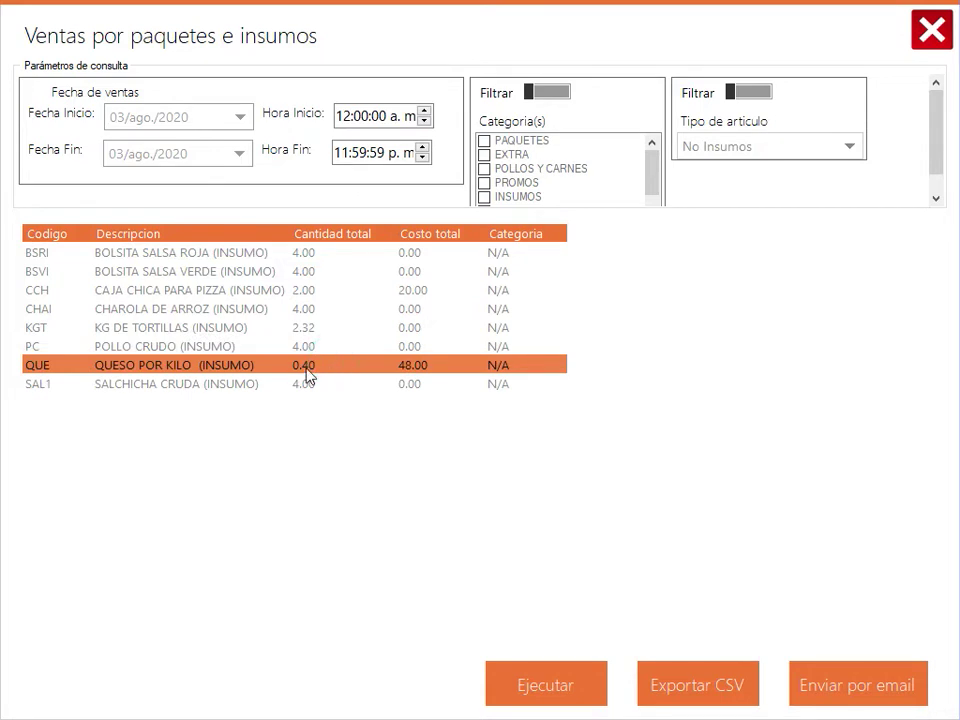
left_click_drag(368, 265, 330, 384)
left_click_drag(234, 255, 240, 373)
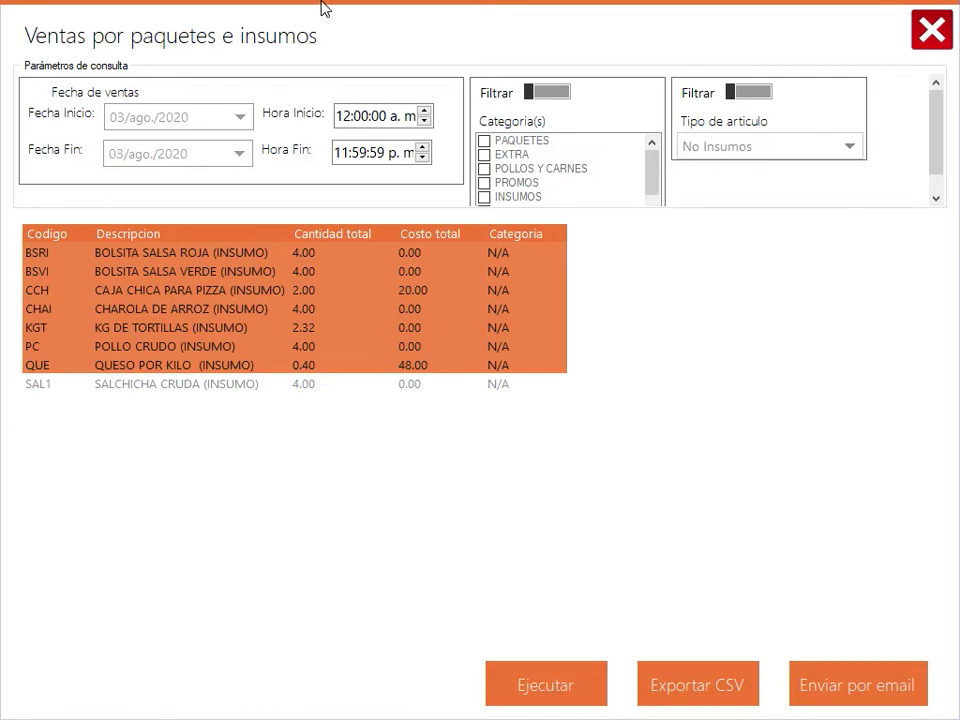
Step: Examine the quantities and costs of individual supplies, including QUESO POR KILO, CAJA CHICA PARA PIZZA and KG DE TORTILLAS
left_click(333, 254)
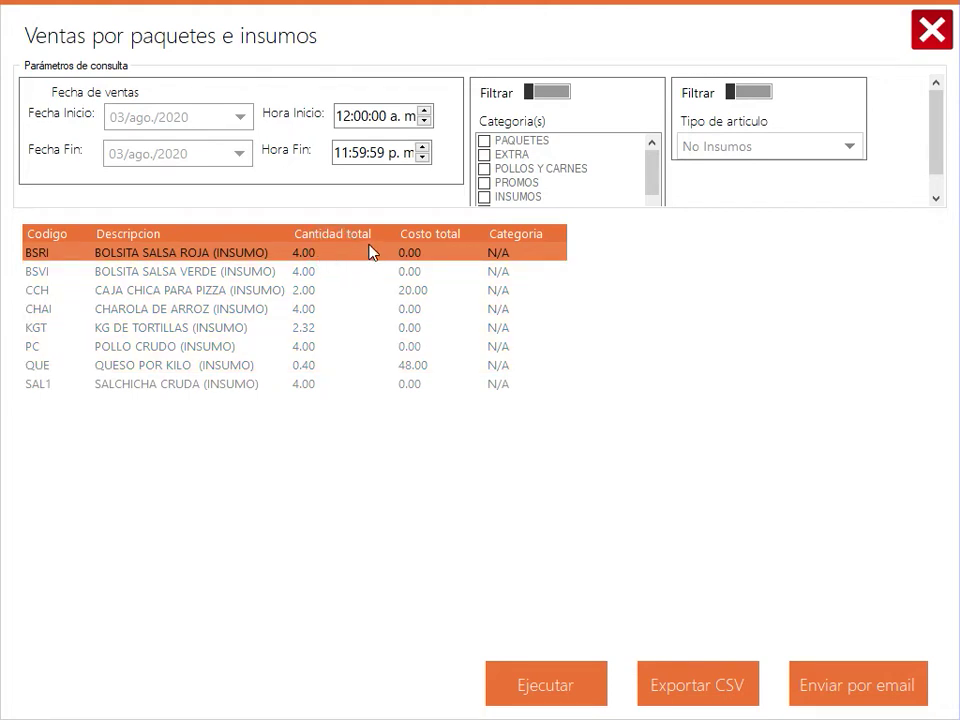
left_click(198, 370)
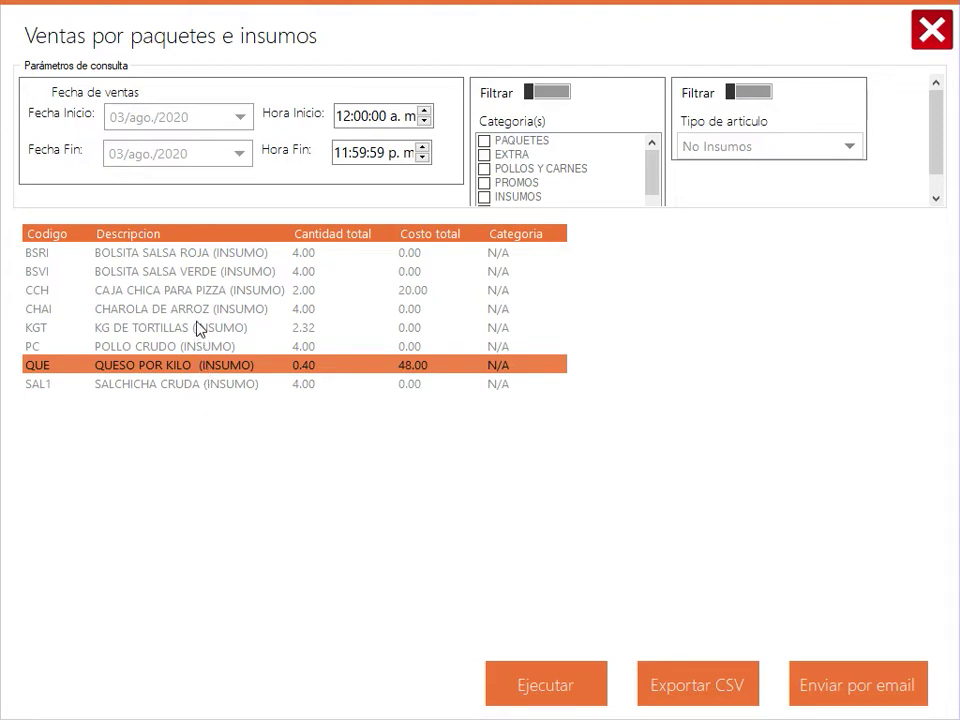
left_click(200, 292)
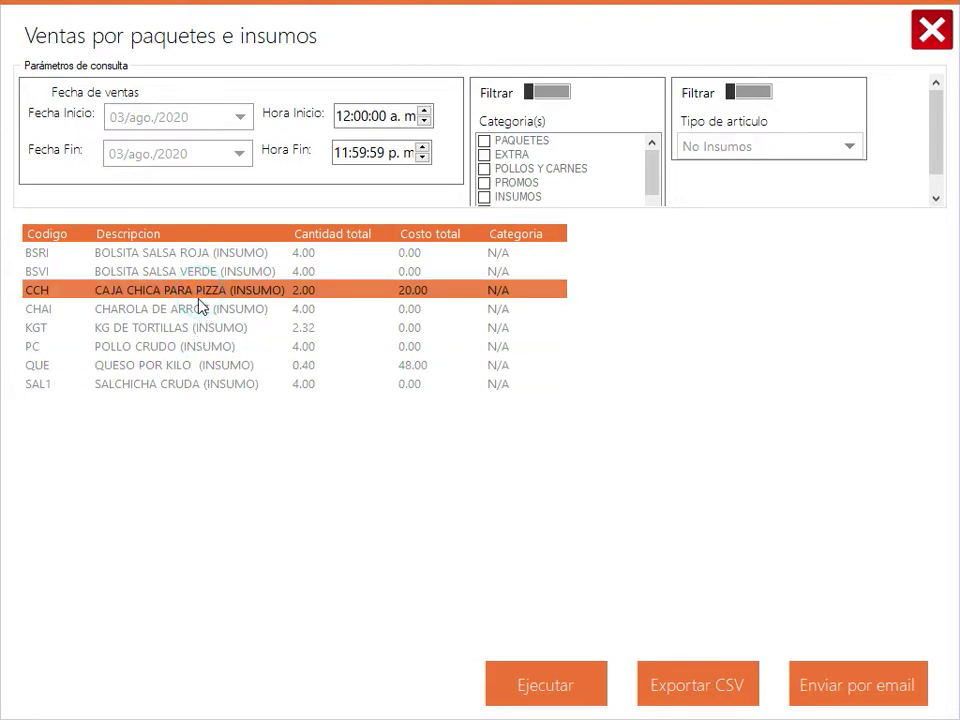
left_click(193, 367)
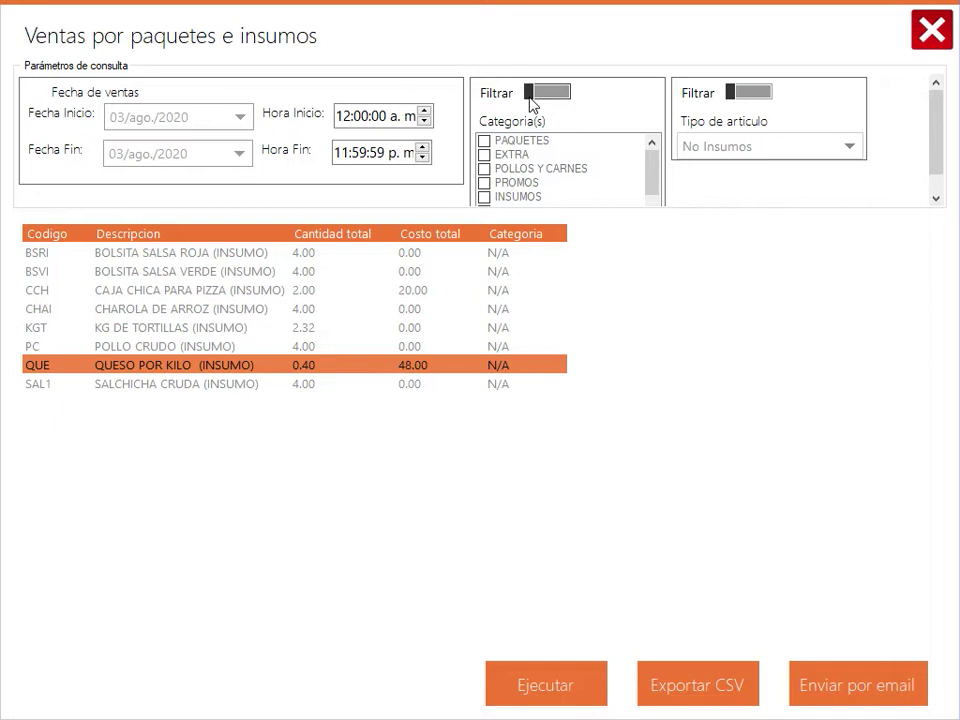
left_click(450, 258)
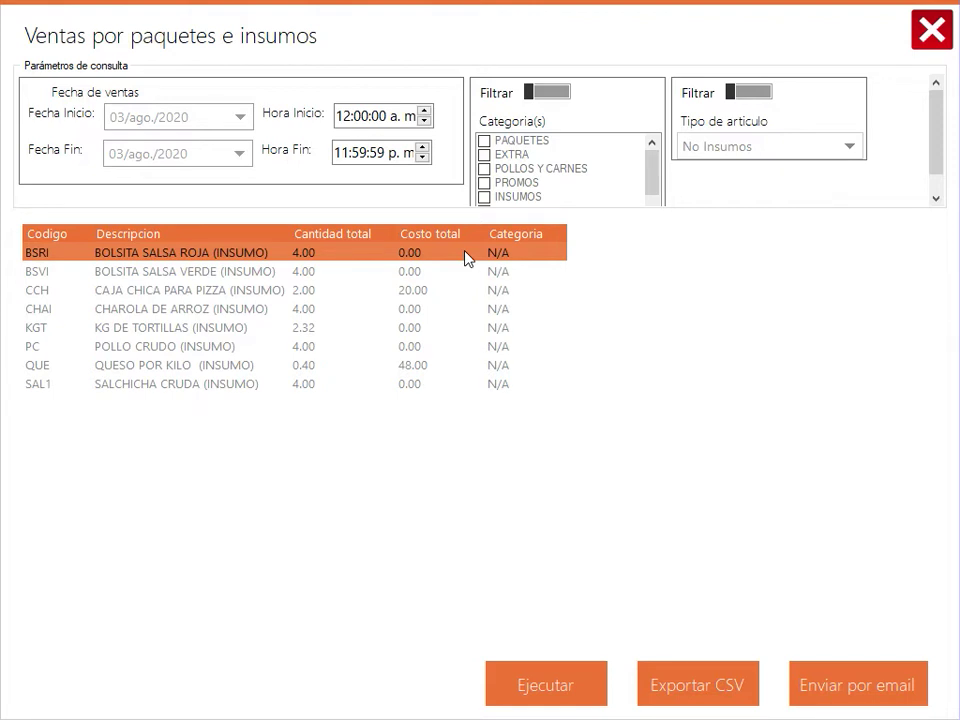
left_click_drag(465, 255, 493, 274)
left_click(487, 381)
left_click(459, 268)
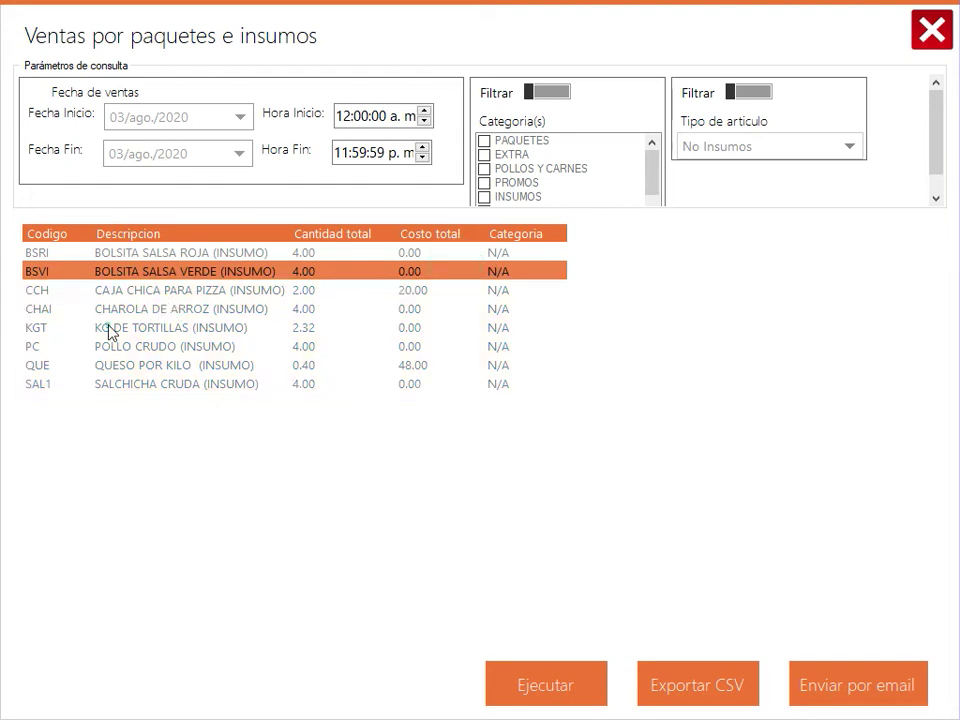
left_click_drag(150, 309, 364, 326)
left_click(392, 336)
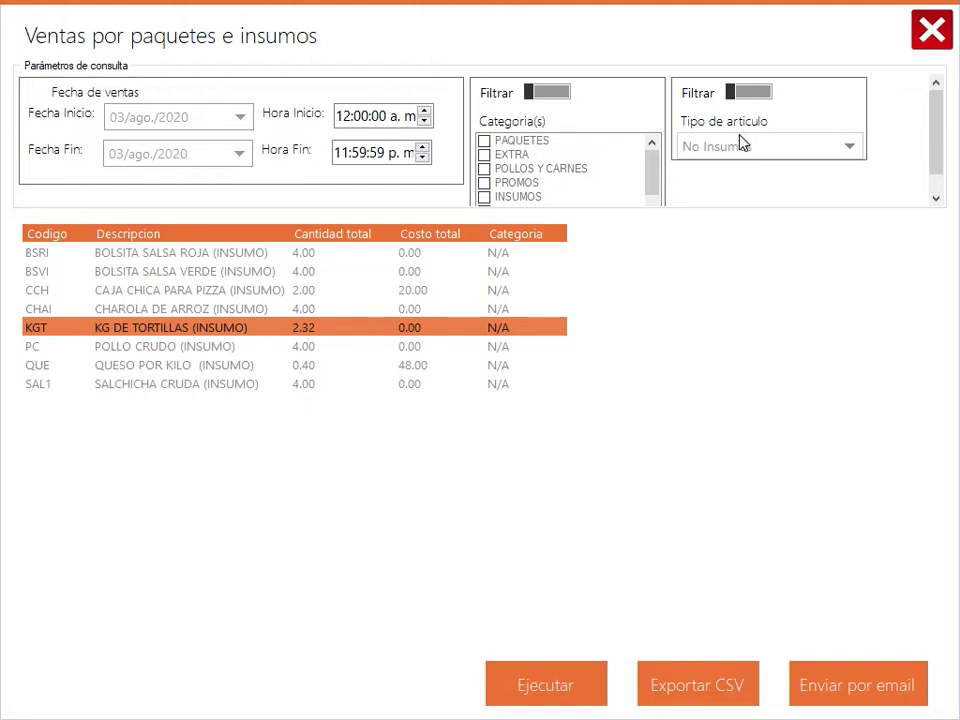
Step: Filter the packages and supplies report by article type Insumos, run it and highlight all the resulting rows
left_click(748, 94)
left_click(690, 145)
left_click(720, 189)
left_click(546, 668)
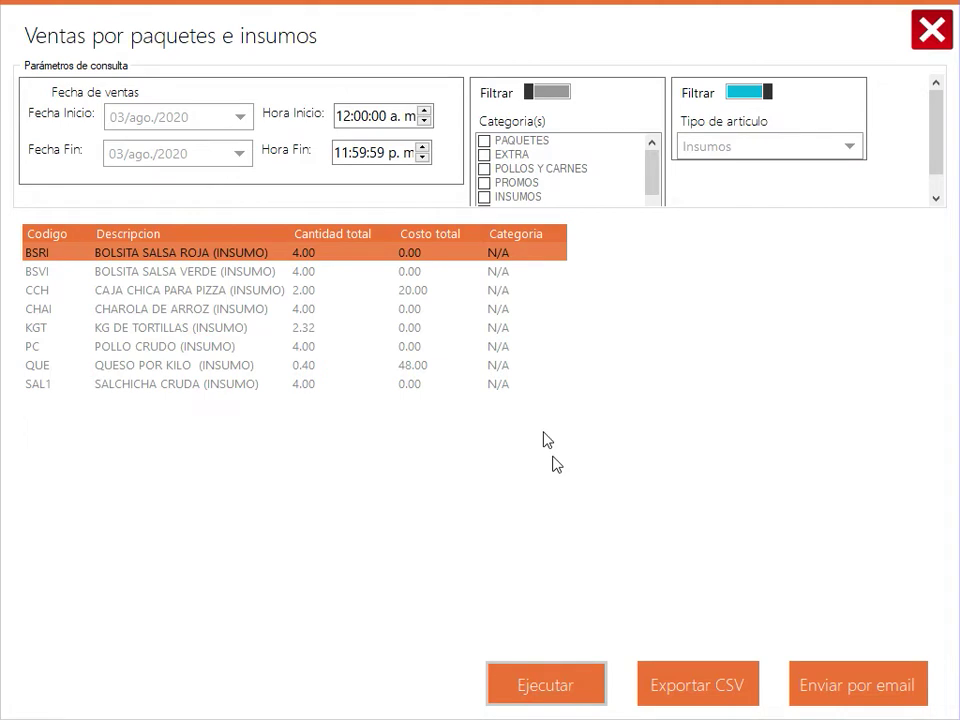
left_click_drag(438, 258, 455, 384)
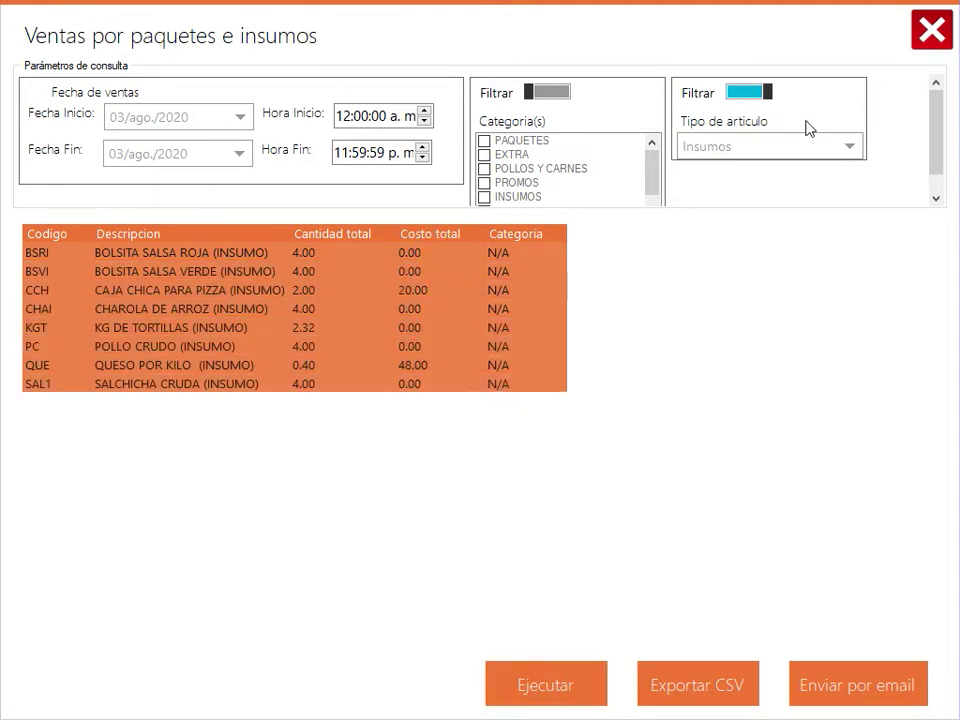
Step: Turn off the article type filter, run the packages and supplies query again and close the report
left_click(770, 93)
left_click(586, 700)
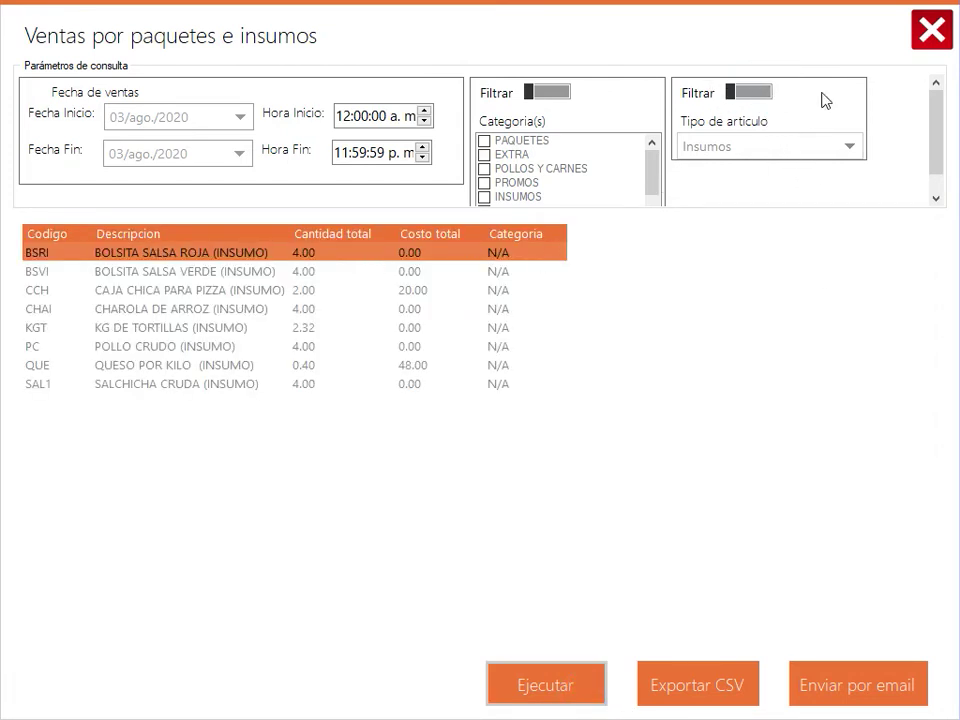
left_click(920, 36)
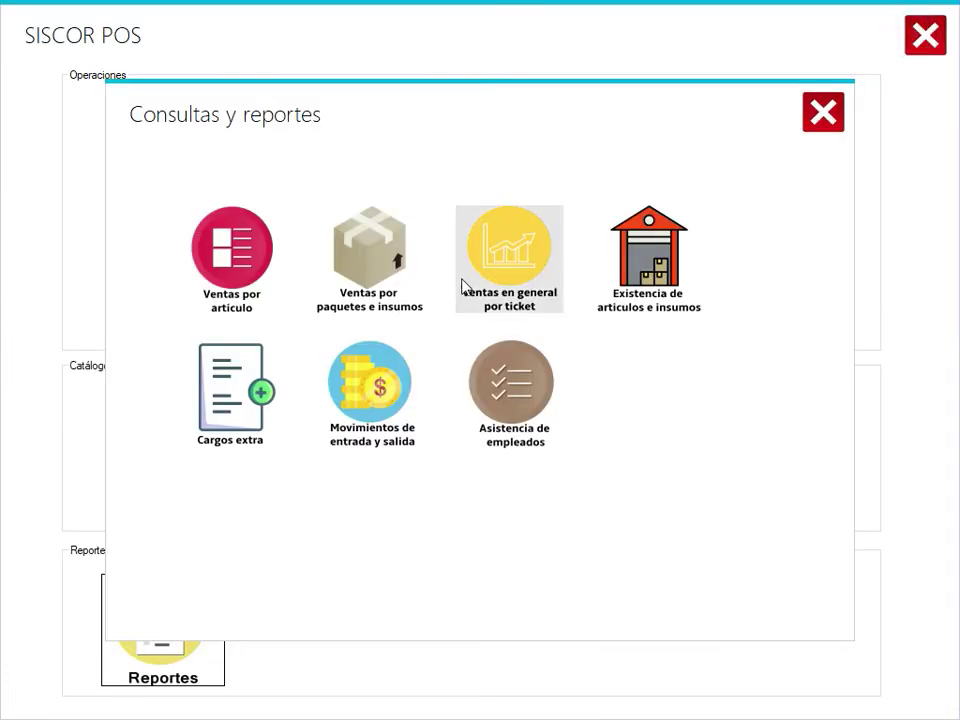
Step: Run the Ventas en general por ticket report for 03/ago./2020 and highlight the rows with IDs 14 to 26
left_click(490, 272)
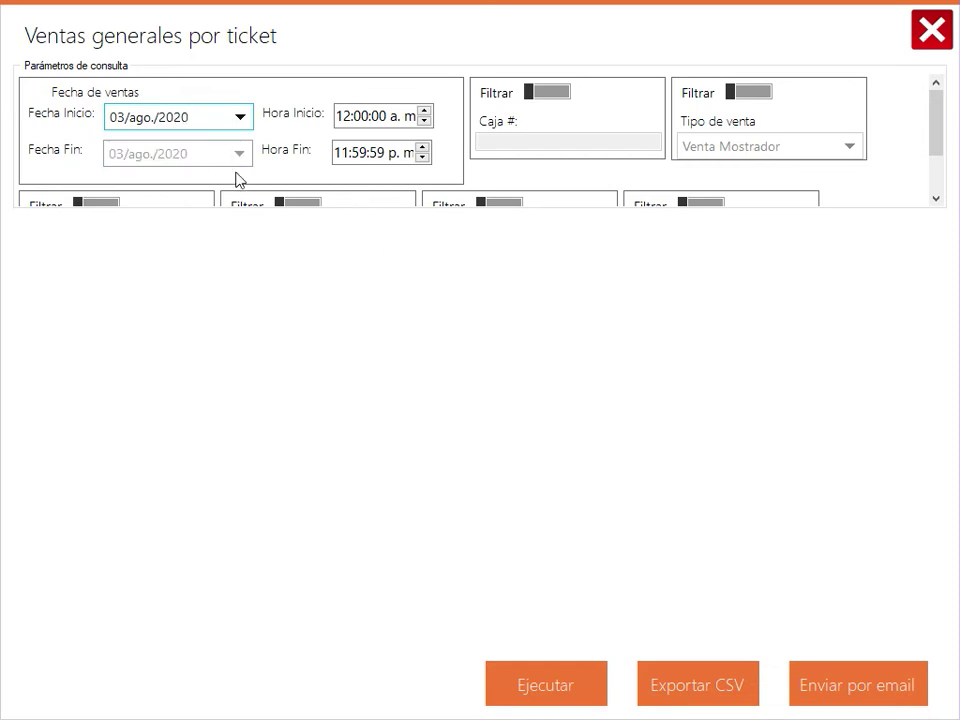
left_click(552, 690)
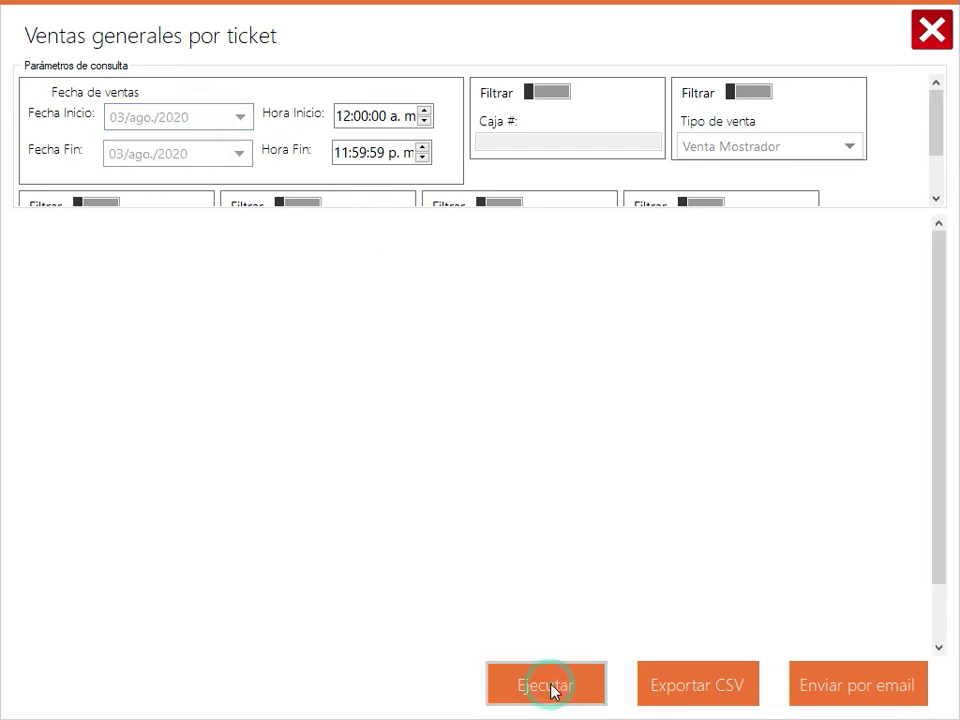
left_click_drag(484, 274, 478, 517)
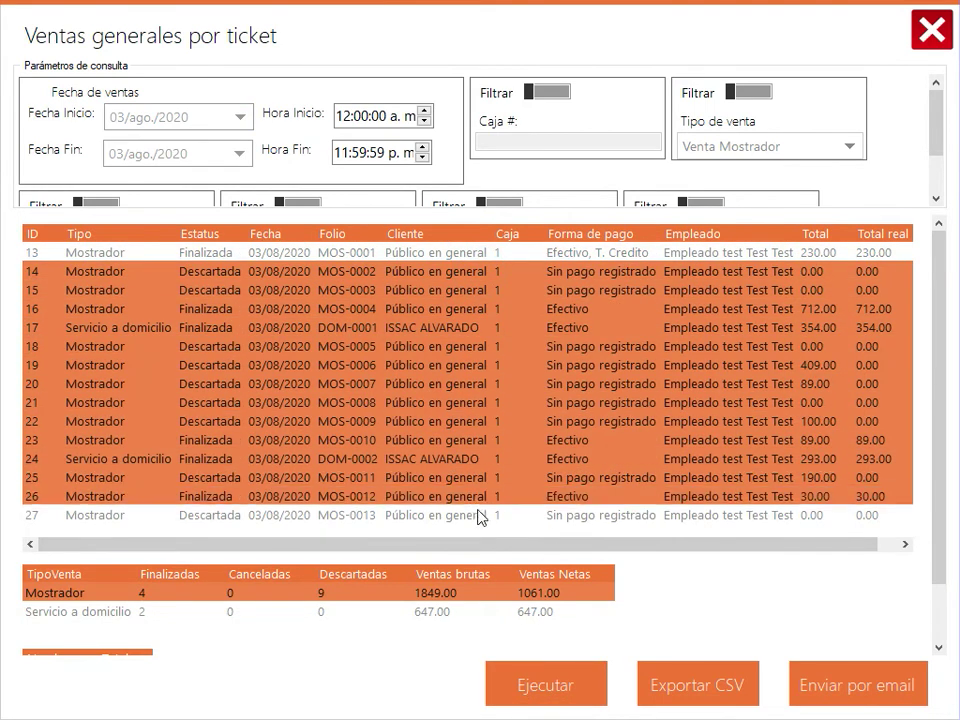
Step: Highlight all ticket rows from ID 13 to 27 and examine the sale-type summary and the Efectivo and T. Credito totals
left_click_drag(100, 252, 70, 530)
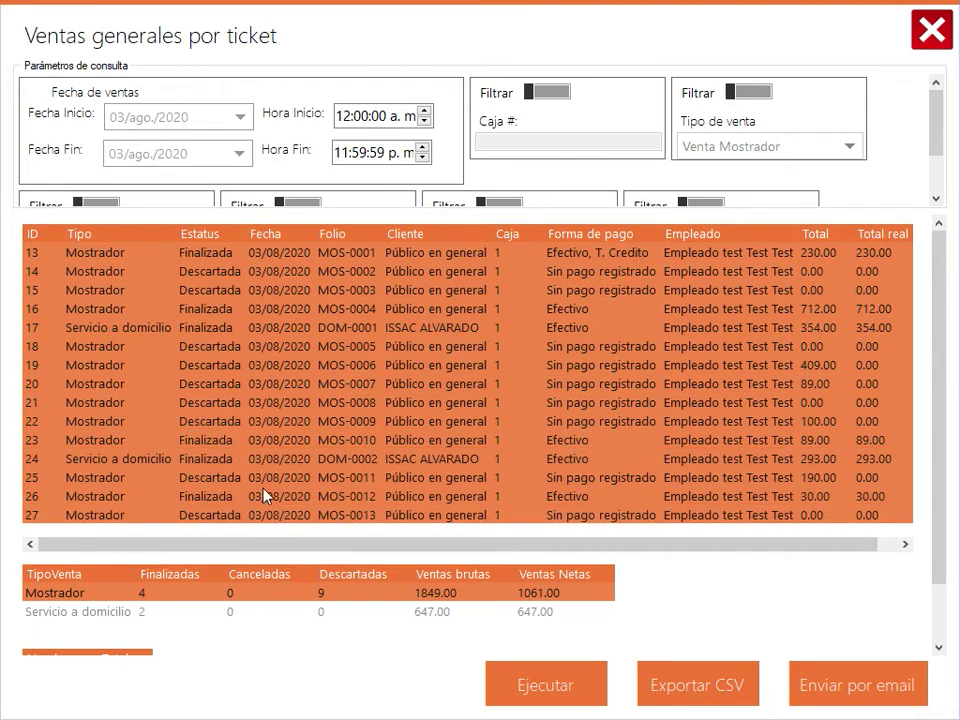
left_click_drag(346, 259, 371, 526)
left_click(334, 614)
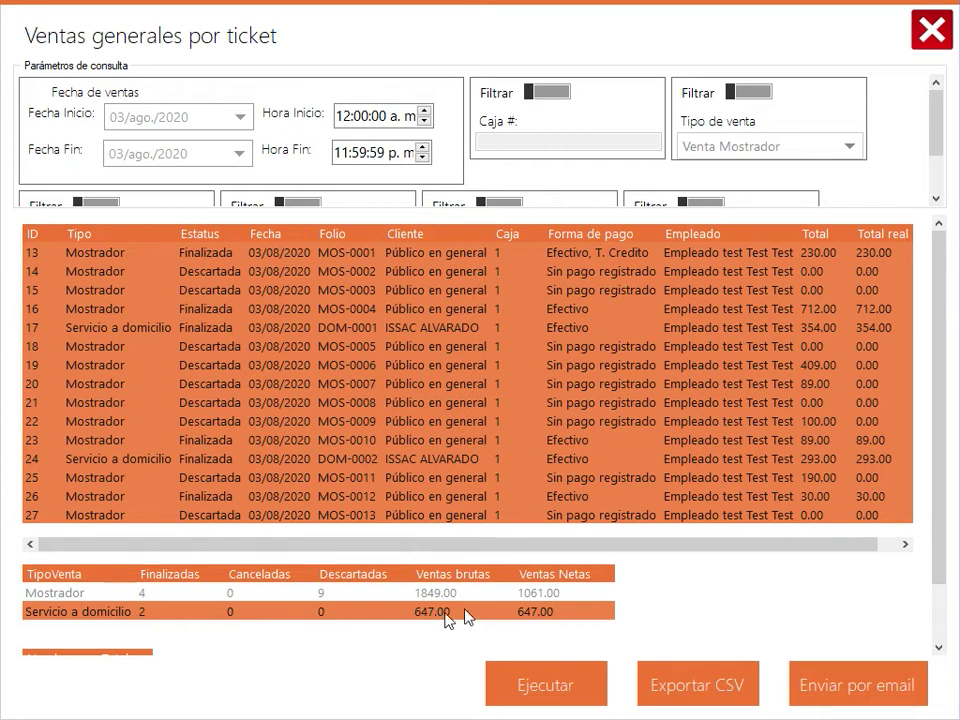
left_click_drag(938, 467, 953, 558)
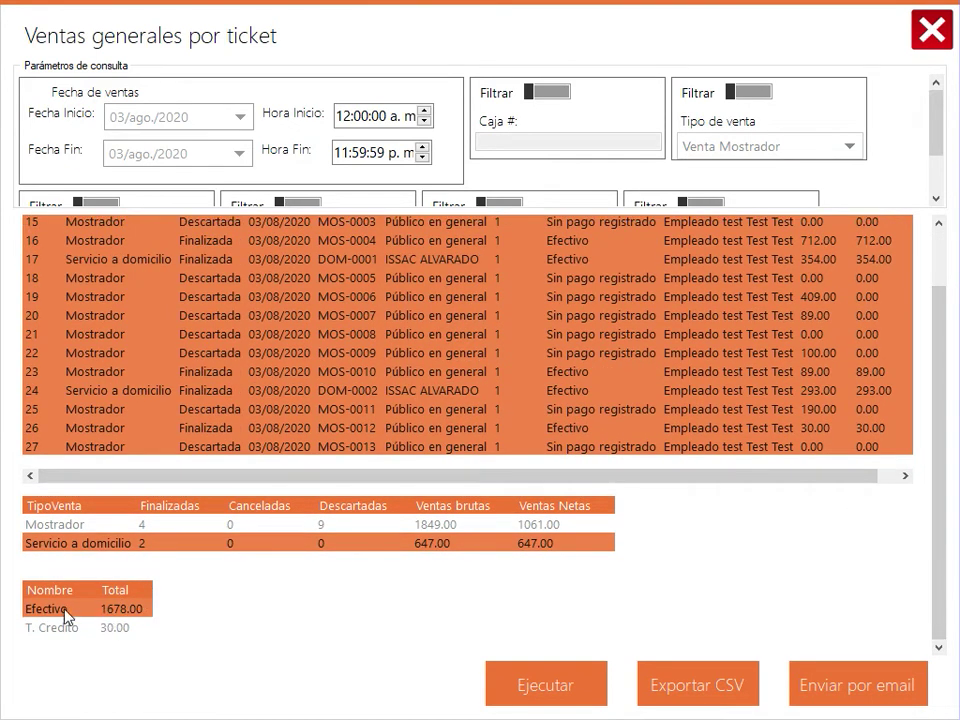
left_click(133, 621)
left_click(135, 608)
scroll(940, 255, "up", 2)
left_click_drag(139, 258, 139, 312)
Step: Filter the ticket sales report by sale type Venta Mostrador and run it
left_click(759, 92)
left_click(750, 148)
left_click(738, 172)
left_click(546, 686)
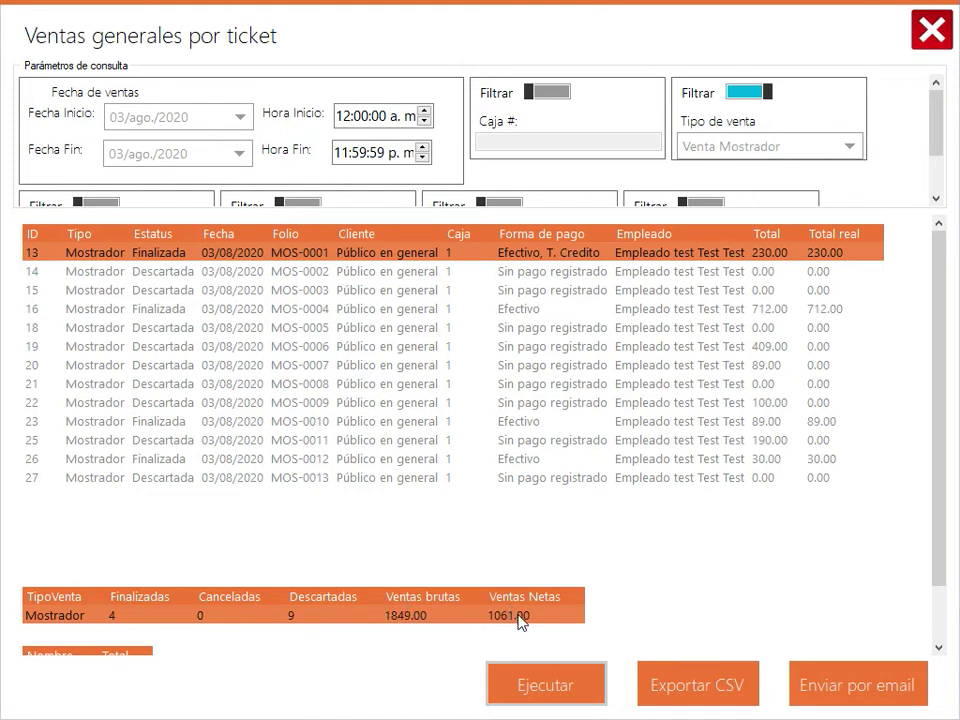
Step: Examine the payment method totals for the counter sales, rerun the ticket report and close it
scroll(926, 392, "down", 2)
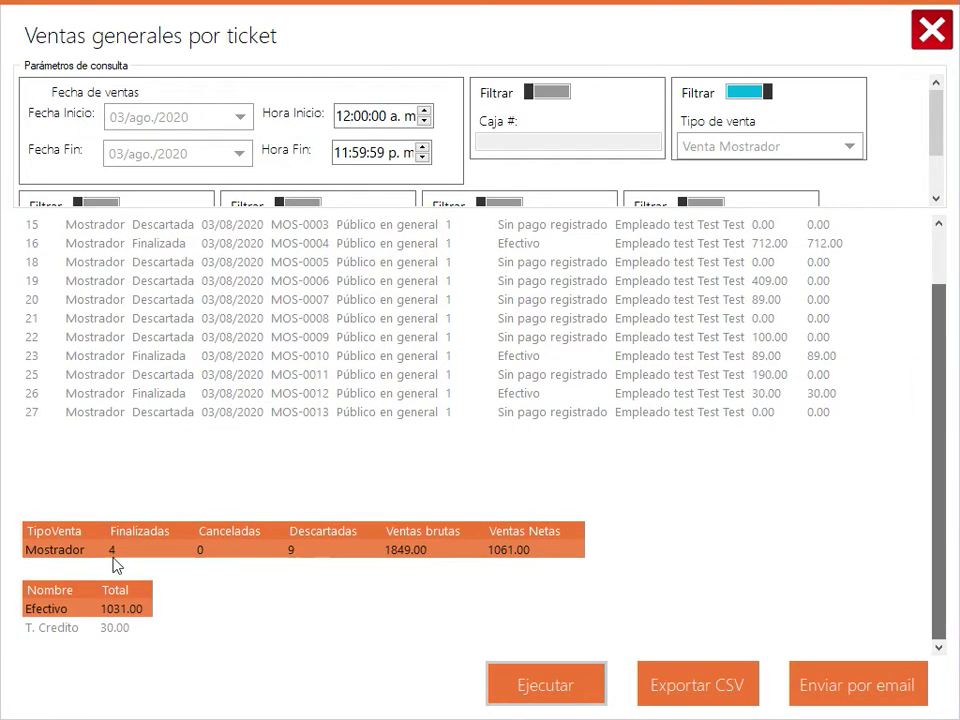
left_click(120, 628)
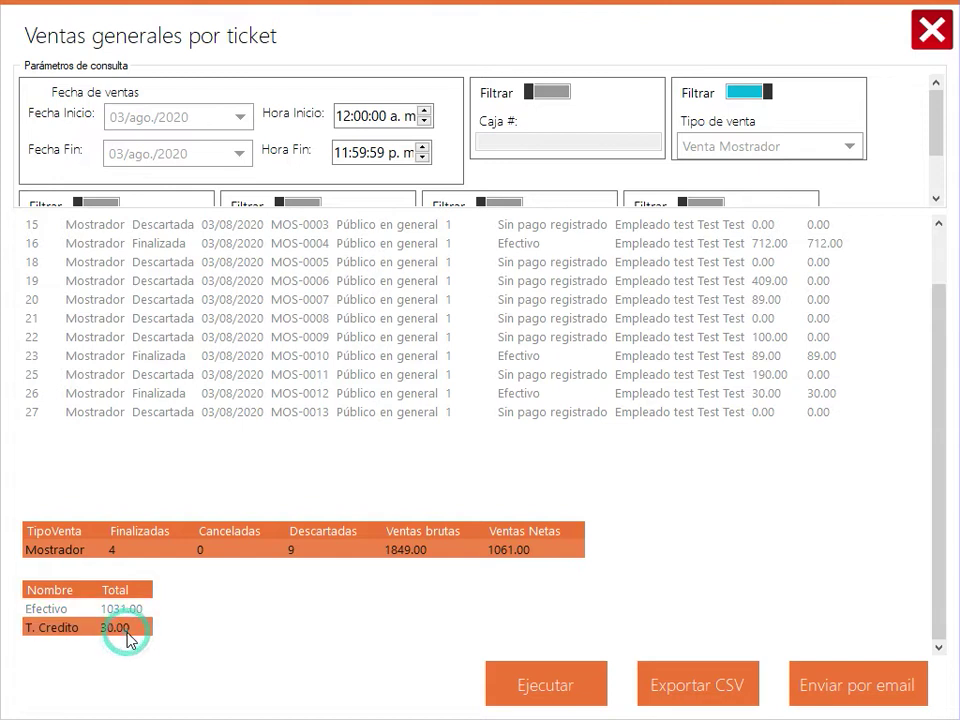
left_click(935, 242)
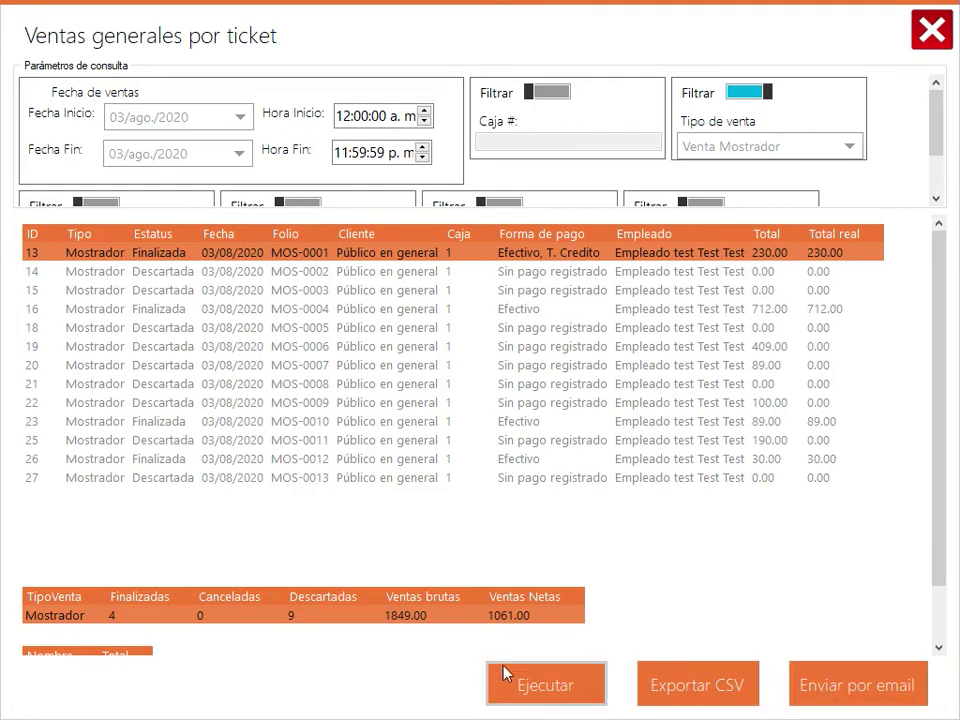
left_click(563, 688)
left_click(930, 31)
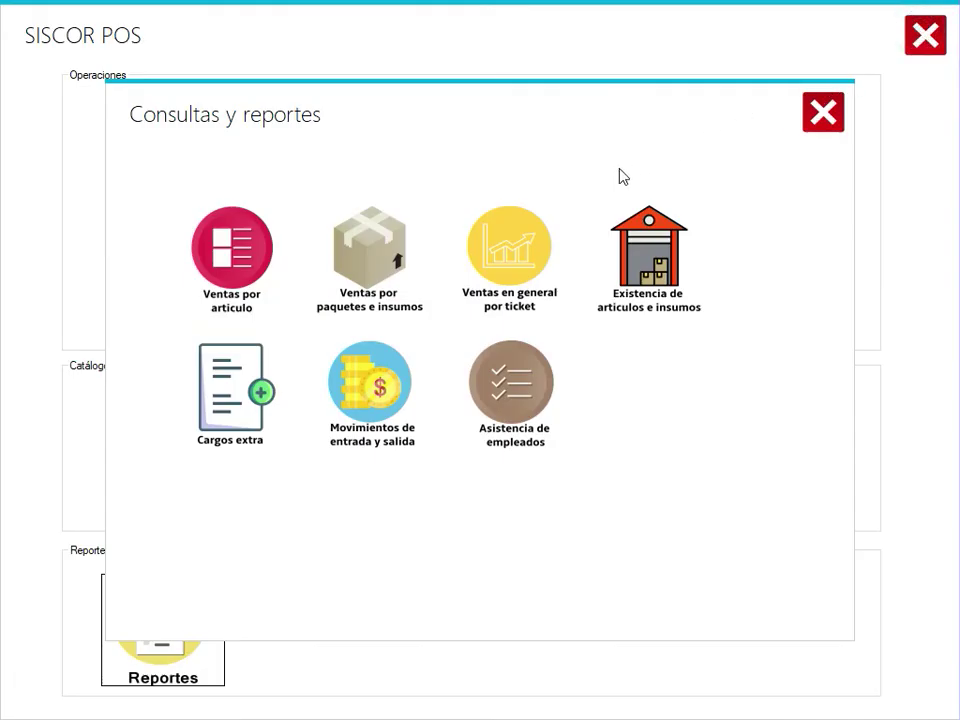
Step: Run the Existencia de articulos e insumos report without filters, and run it again filtered by article type Insumos
left_click(650, 272)
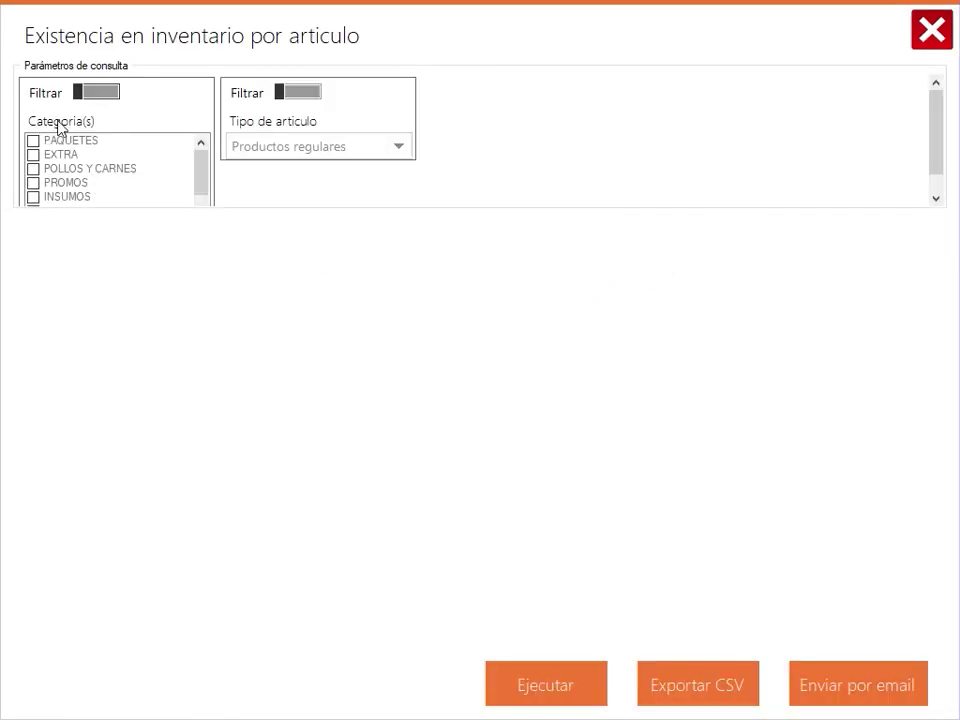
left_click(543, 682)
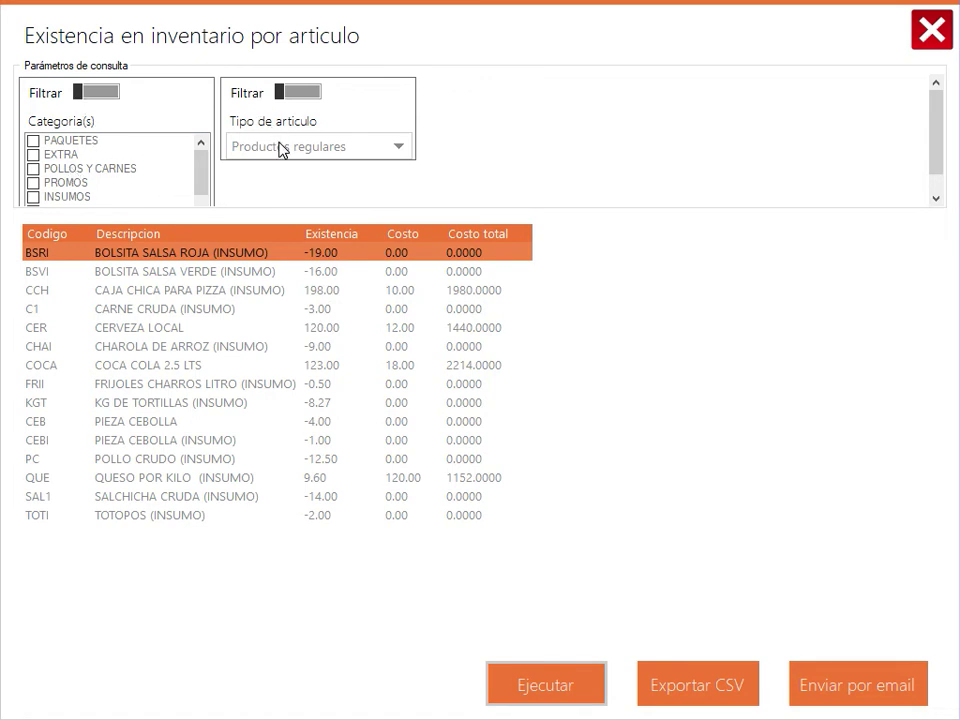
left_click(305, 92)
left_click(322, 150)
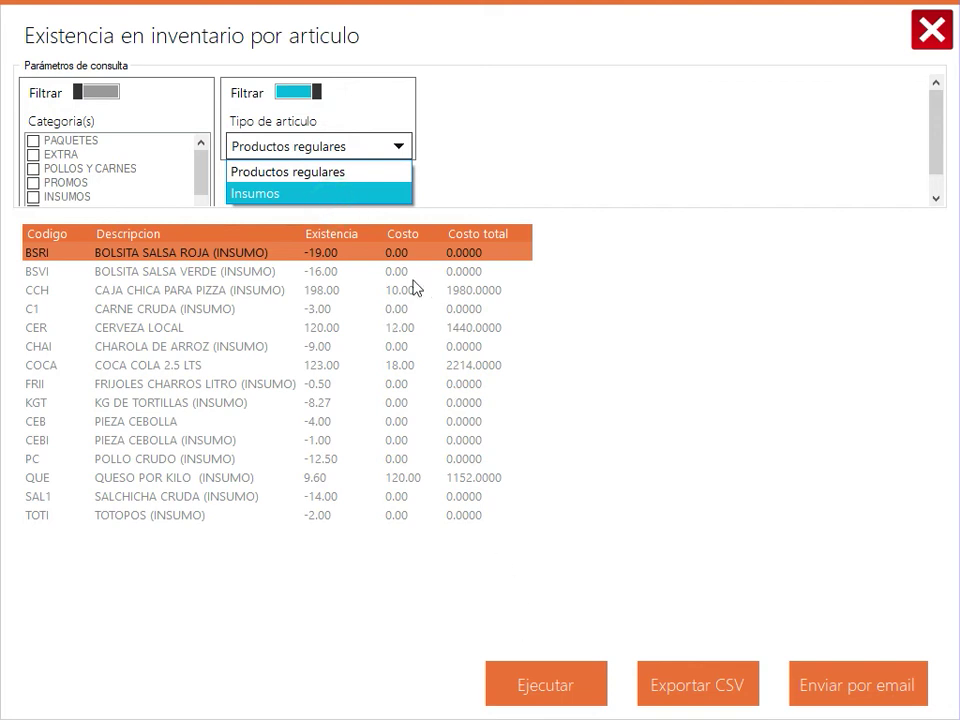
left_click(383, 194)
left_click(519, 684)
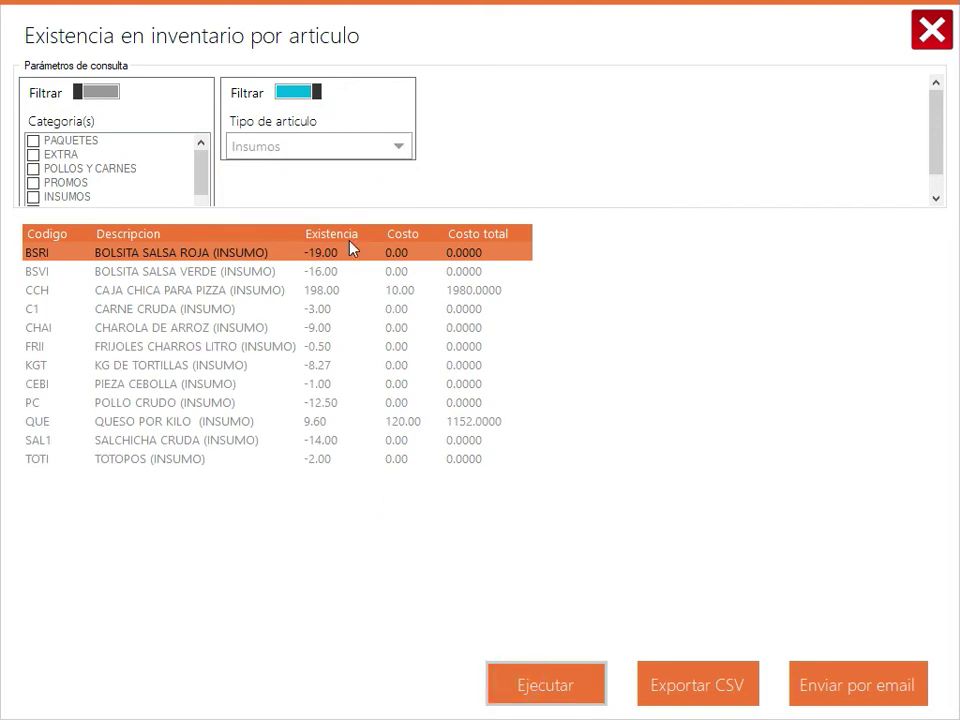
Step: Rerun the inventory report without the article type filter, examine stock rows such as CAJA CHICA PARA PIZZA and CERVEZA LOCAL, and close it
left_click(296, 93)
left_click(521, 683)
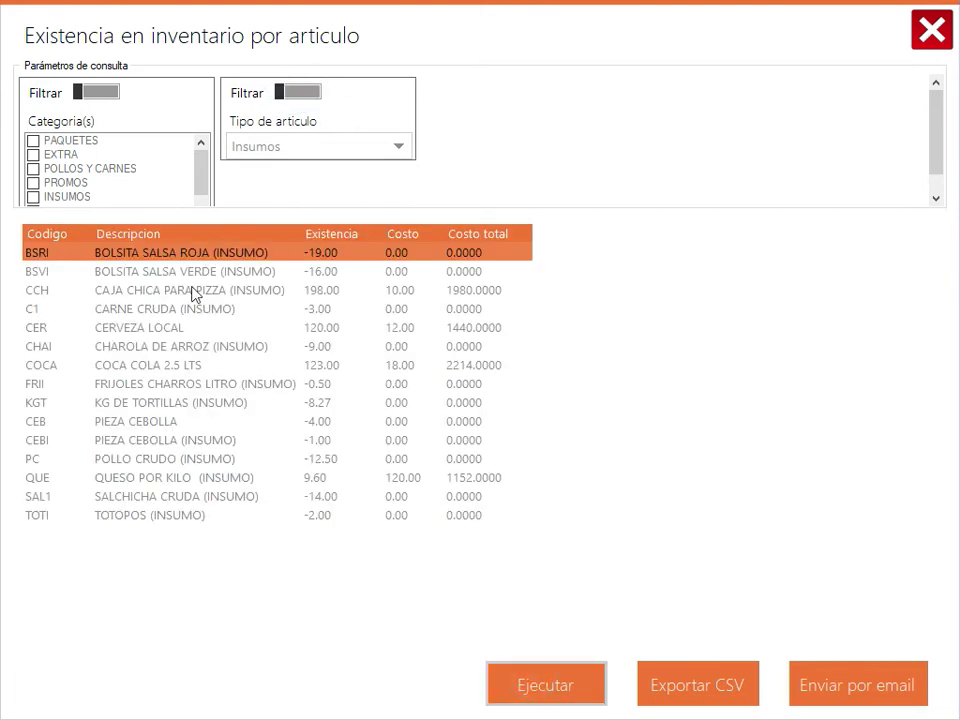
left_click_drag(218, 258, 205, 343)
left_click(199, 329)
left_click(238, 291)
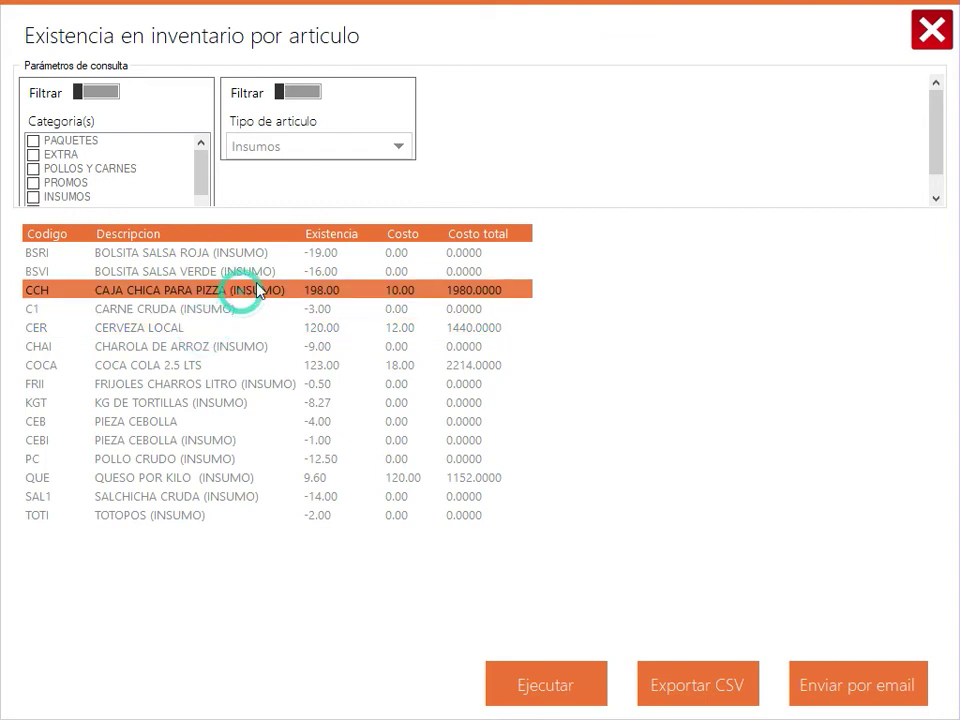
left_click_drag(274, 328, 251, 505)
left_click(249, 497)
left_click(266, 327)
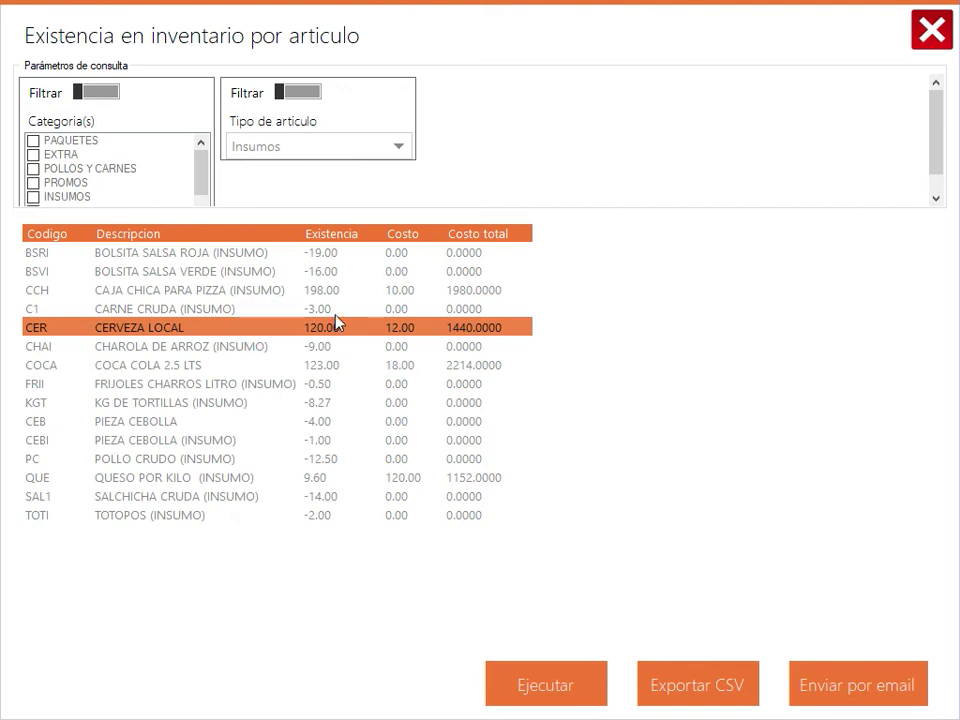
left_click(931, 31)
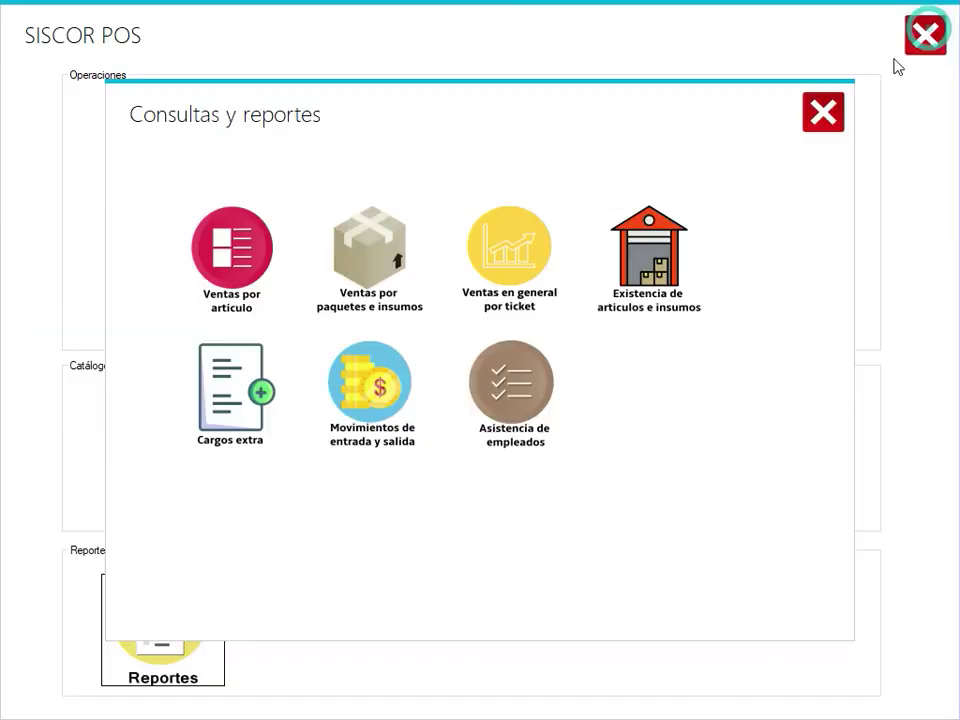
Step: Run the Cargos extra report for 03/ago./2020, examine the delivery charge rows with IDs 17 and 24, and close it
left_click(200, 420)
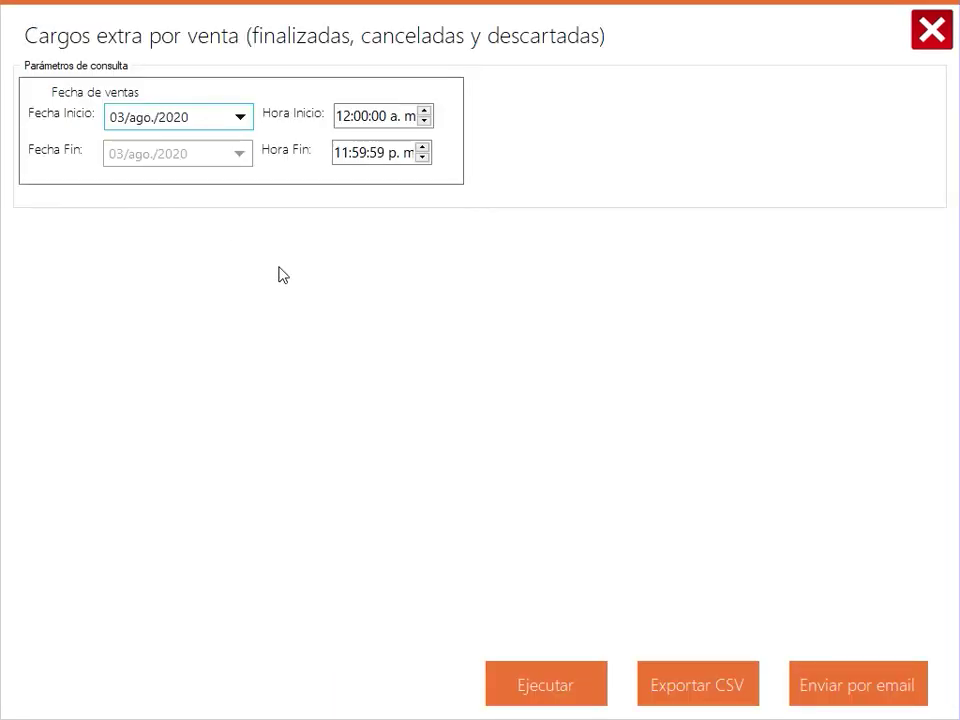
left_click(586, 678)
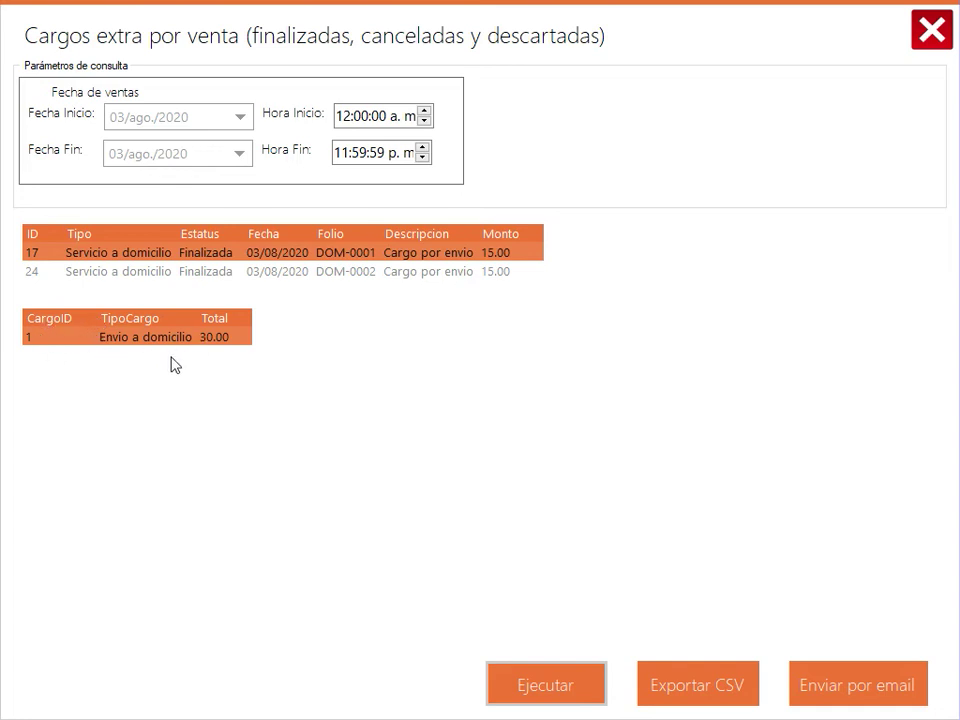
left_click(212, 275)
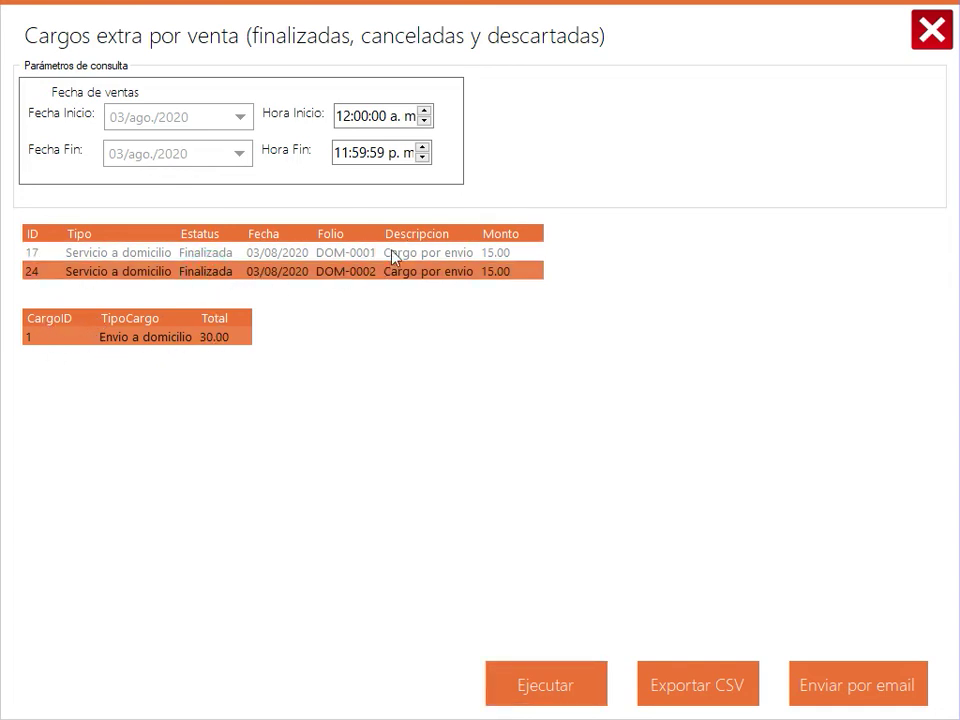
left_click(392, 253)
left_click(490, 272)
left_click_drag(428, 257, 504, 276)
left_click(503, 274)
left_click(500, 253)
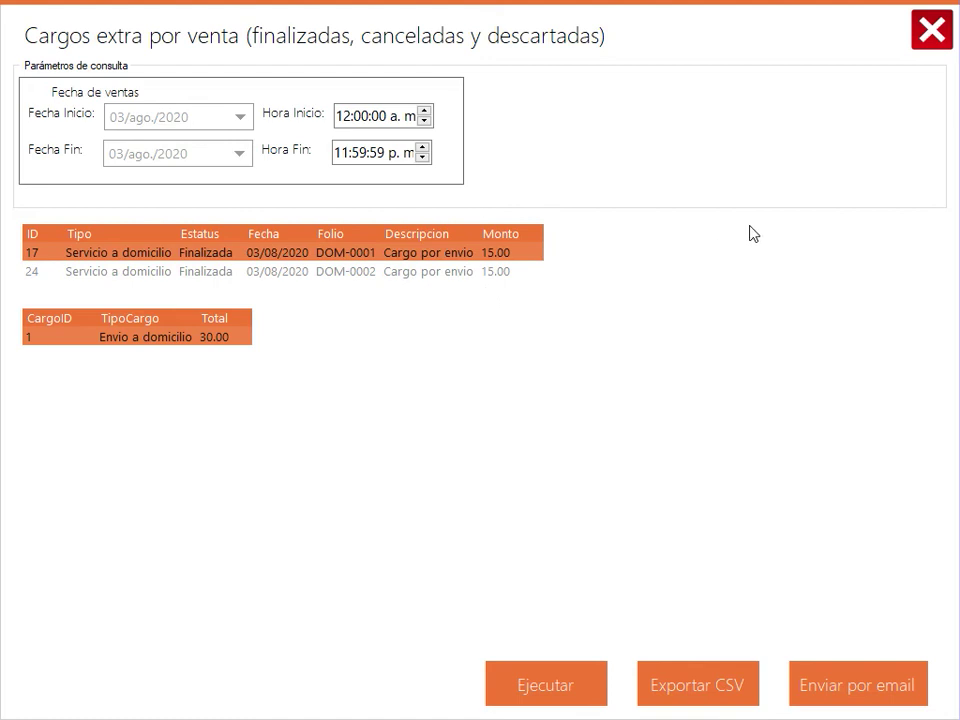
left_click(933, 29)
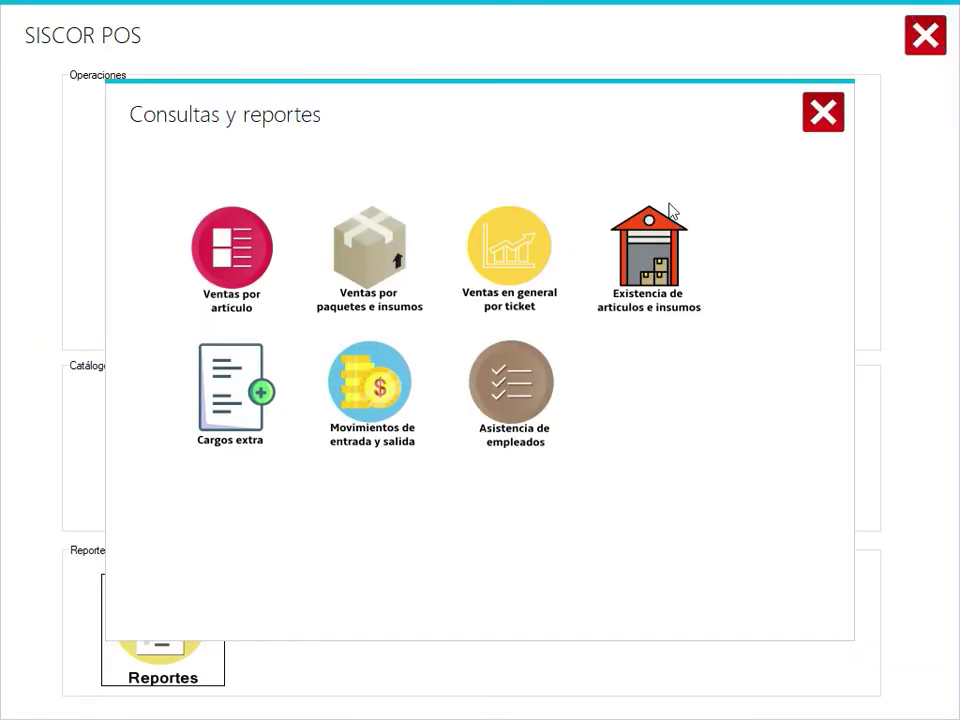
Step: Run the Movimientos de entrada y salida report for 03/ago./2020 and examine the Retiro and Deposito amounts of the first movements
left_click(370, 406)
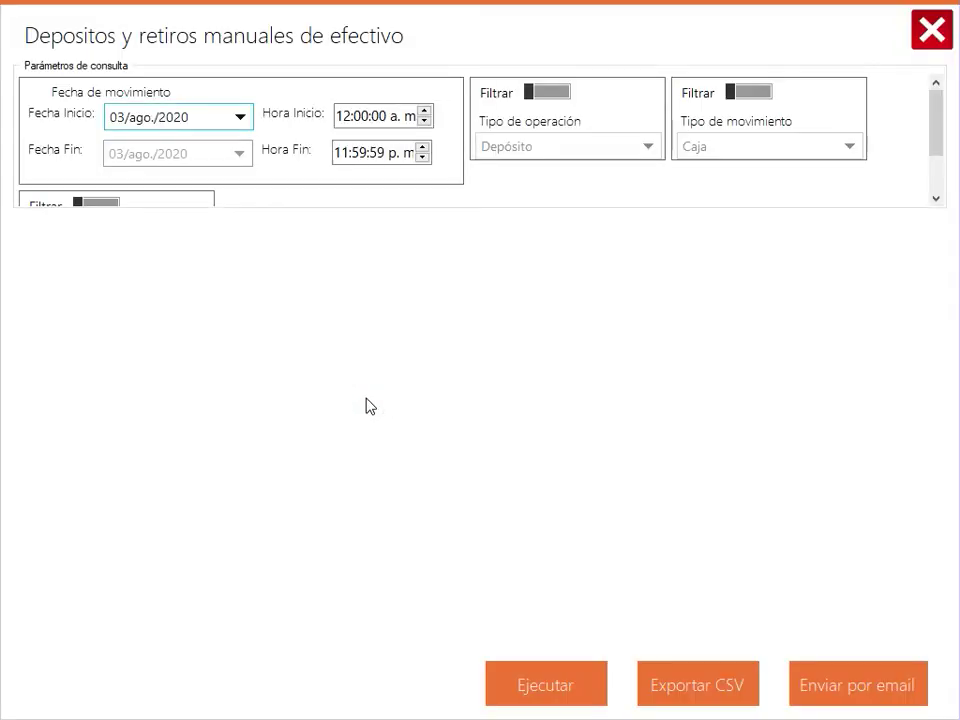
left_click(530, 685)
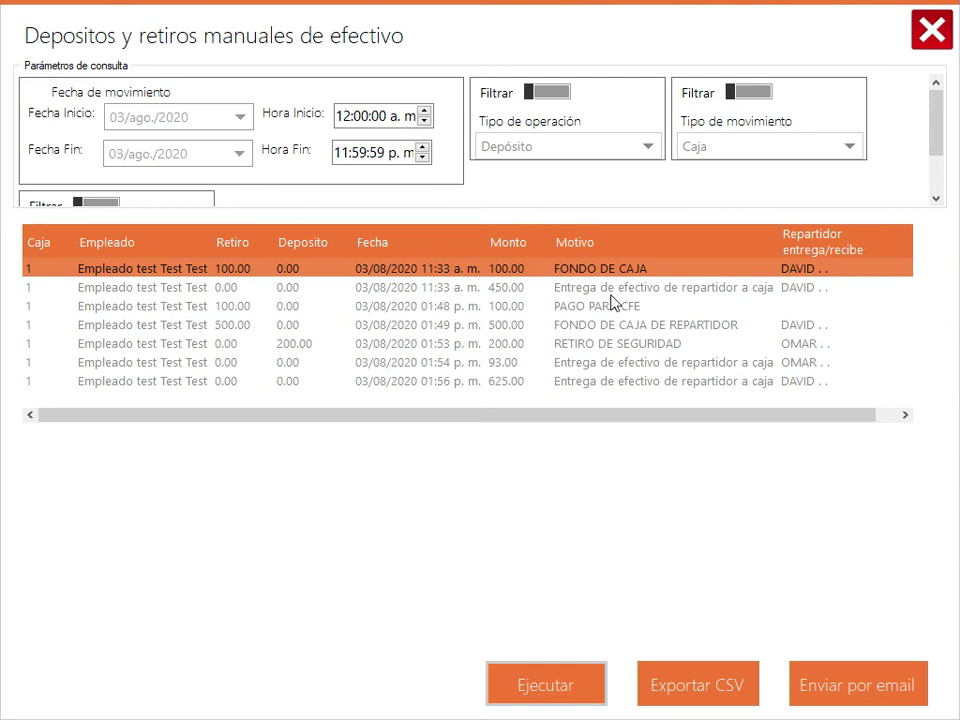
left_click_drag(221, 276, 222, 320)
left_click(255, 288)
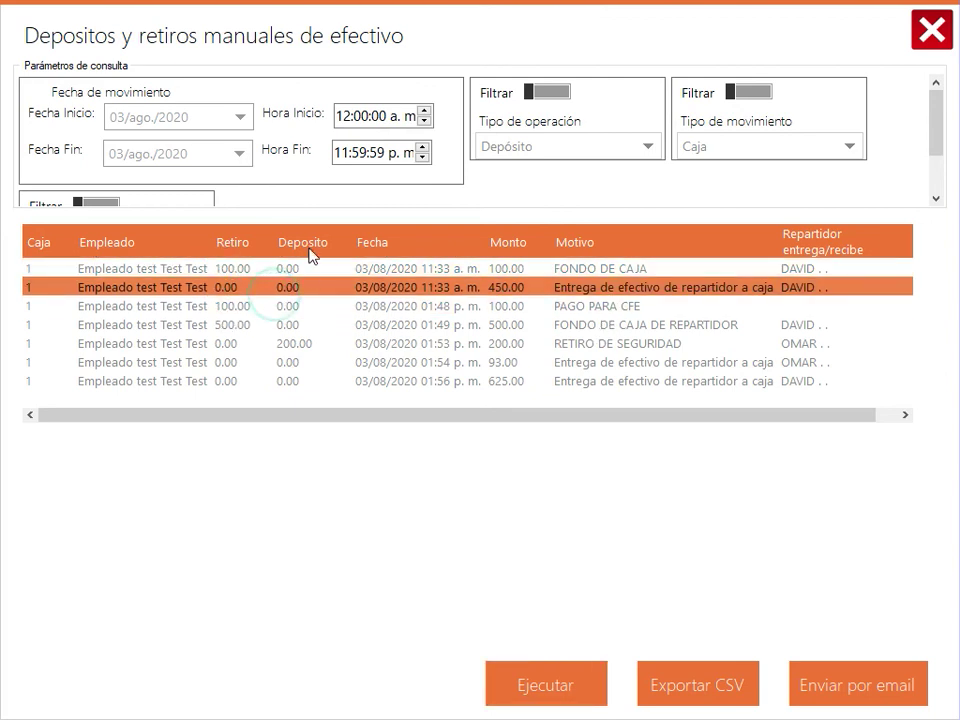
left_click(243, 269)
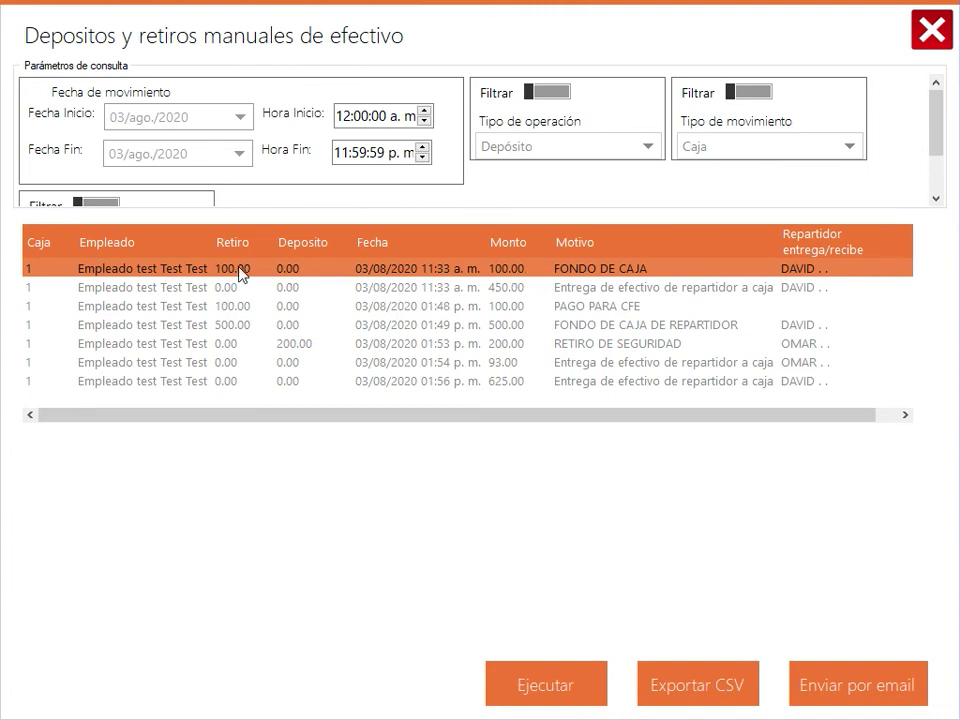
Step: Compare the Repartidor entrega/recibe field of the first courier cash handover with that of the PAGO PARA CFE movement
left_click(795, 288)
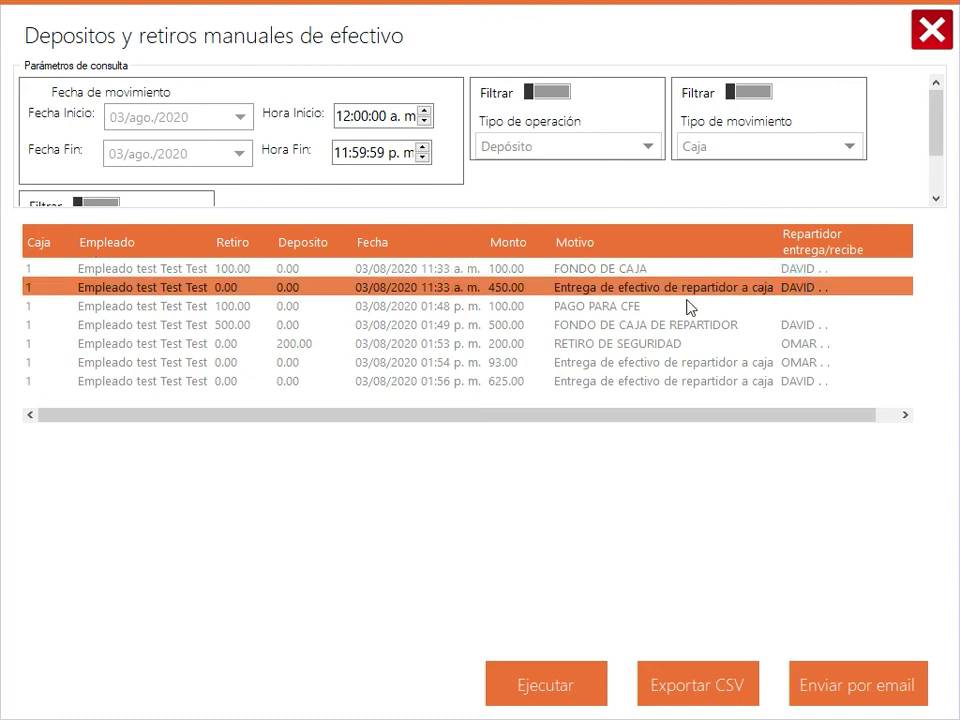
left_click(798, 310)
left_click(781, 291)
left_click(795, 308)
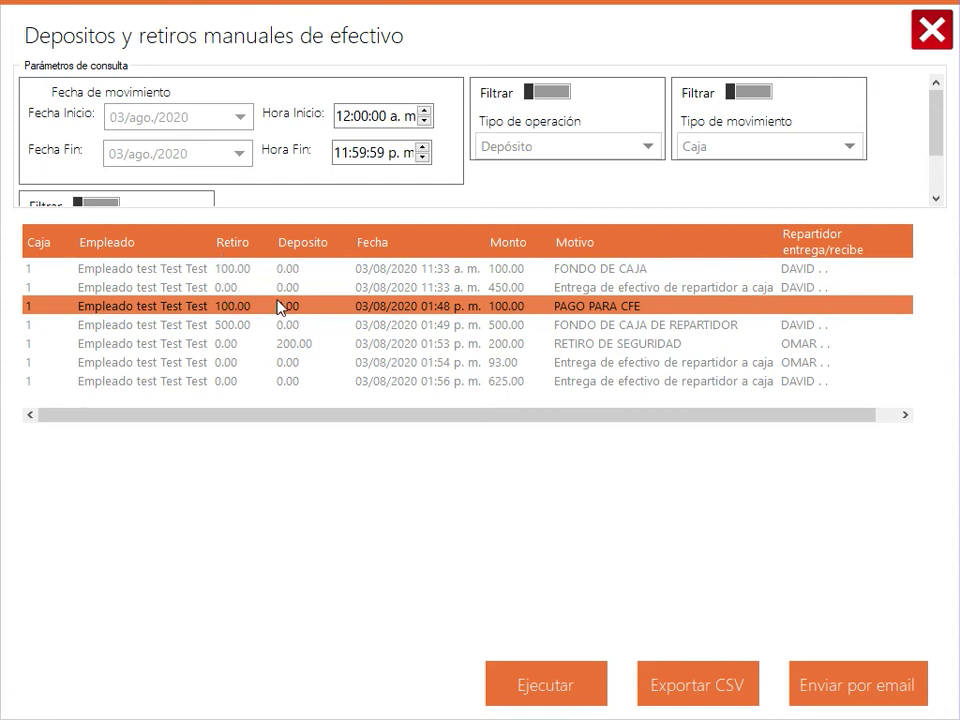
Step: Examine the reason of each cash movement, highlight the last two Entrega de efectivo de repartidor a caja rows, and close the report
left_click(616, 284)
left_click(620, 270)
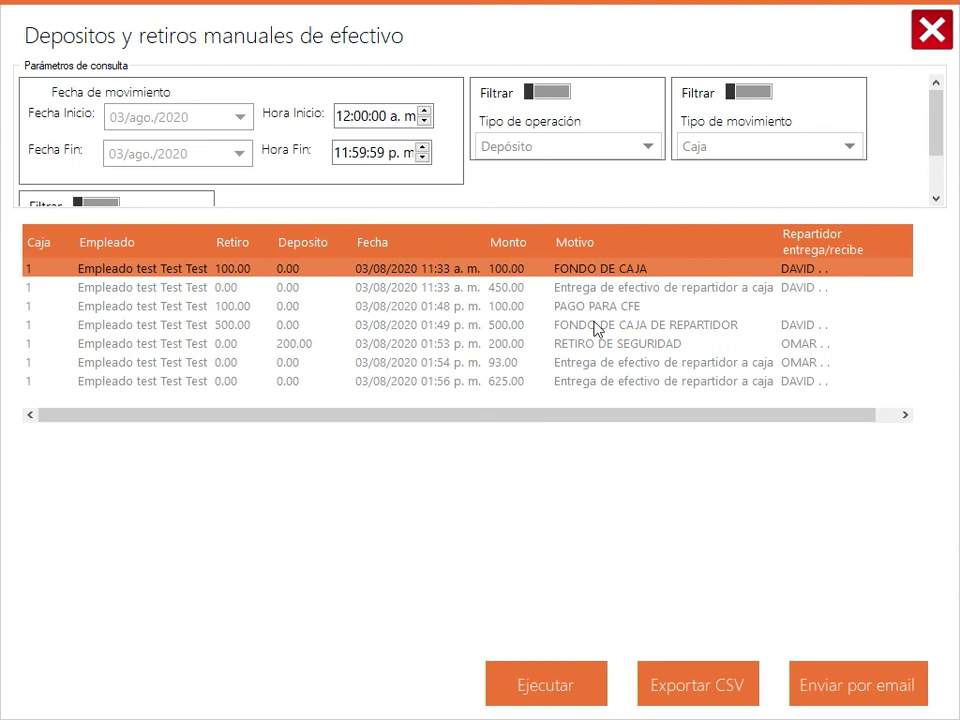
left_click(638, 288)
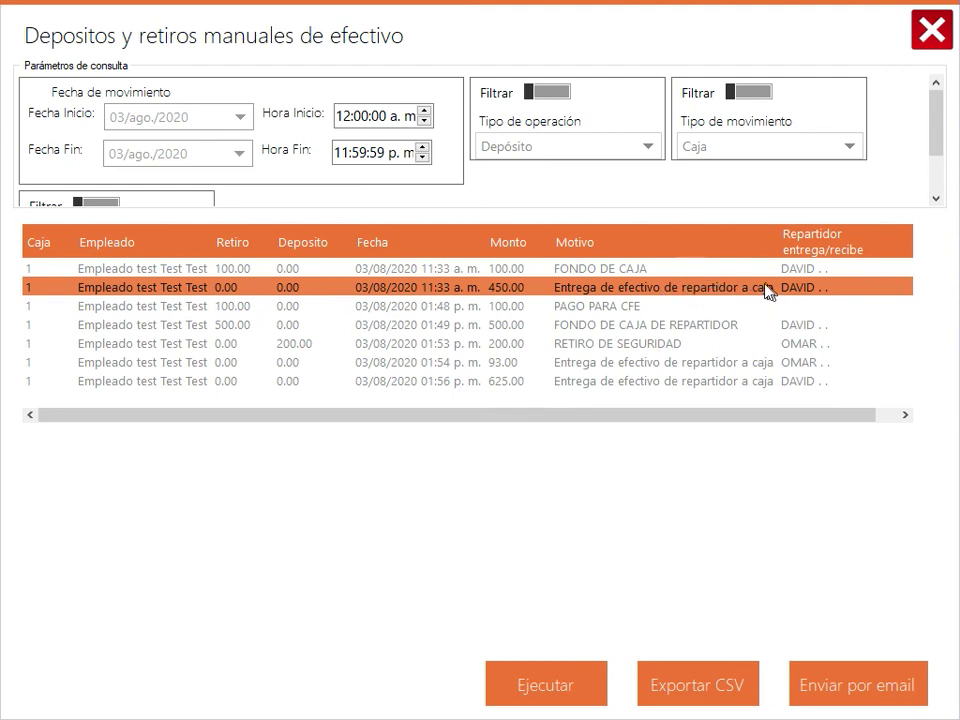
left_click(748, 308)
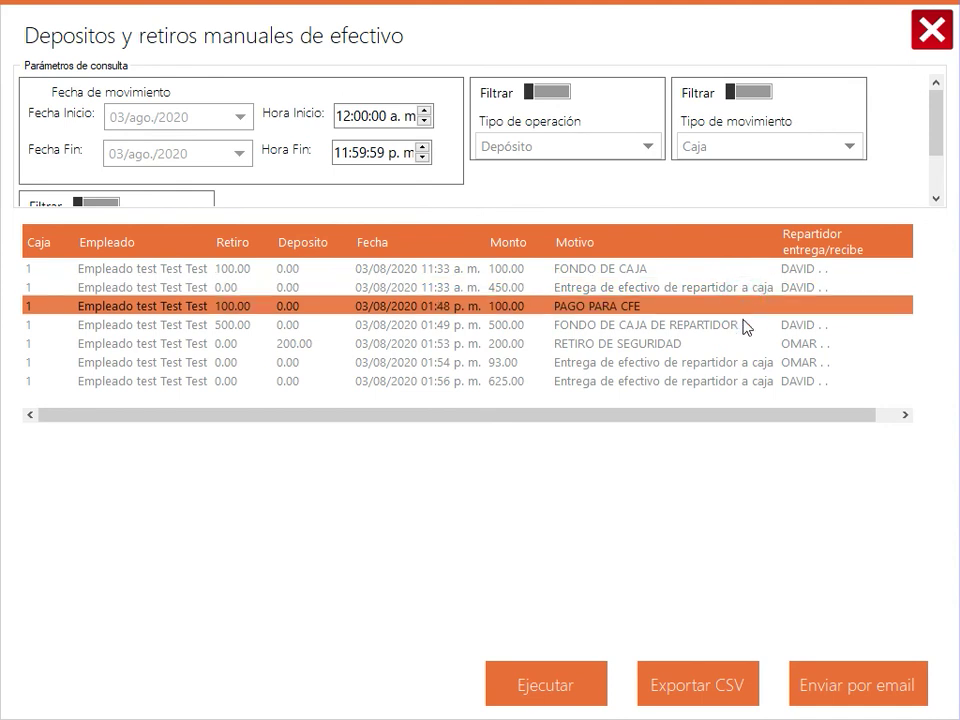
left_click(743, 324)
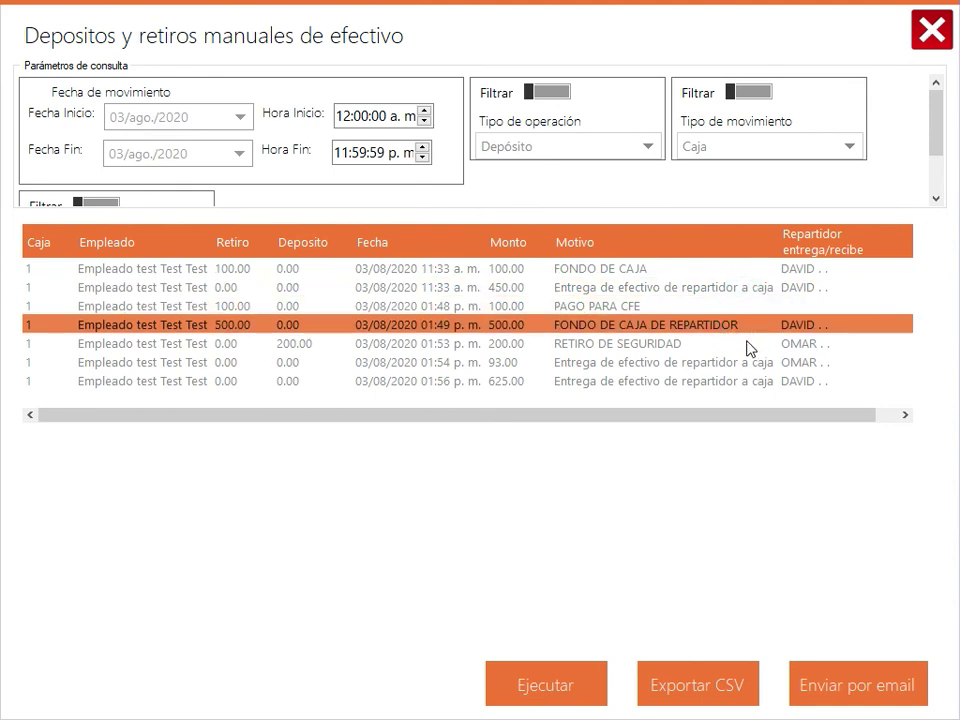
left_click(740, 344)
left_click(692, 362)
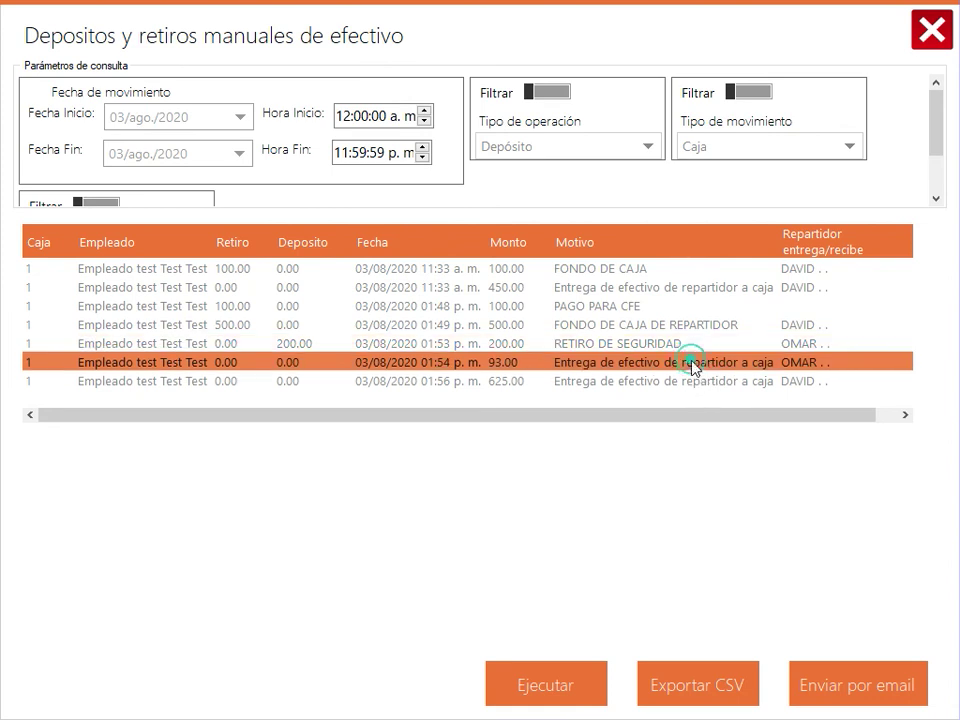
left_click(511, 378, "shift")
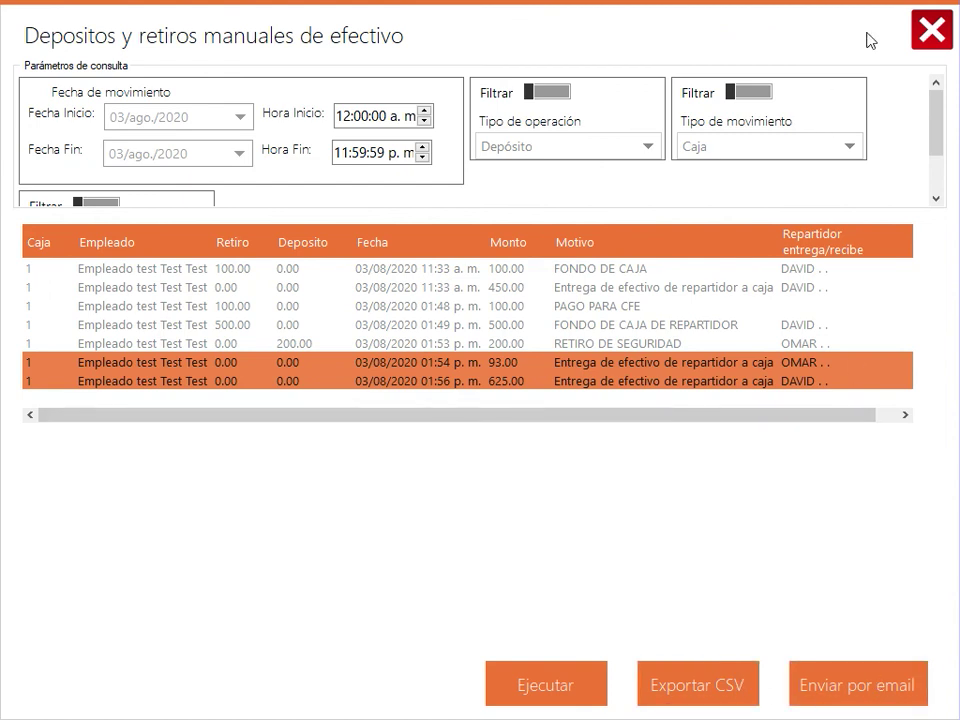
left_click(918, 48)
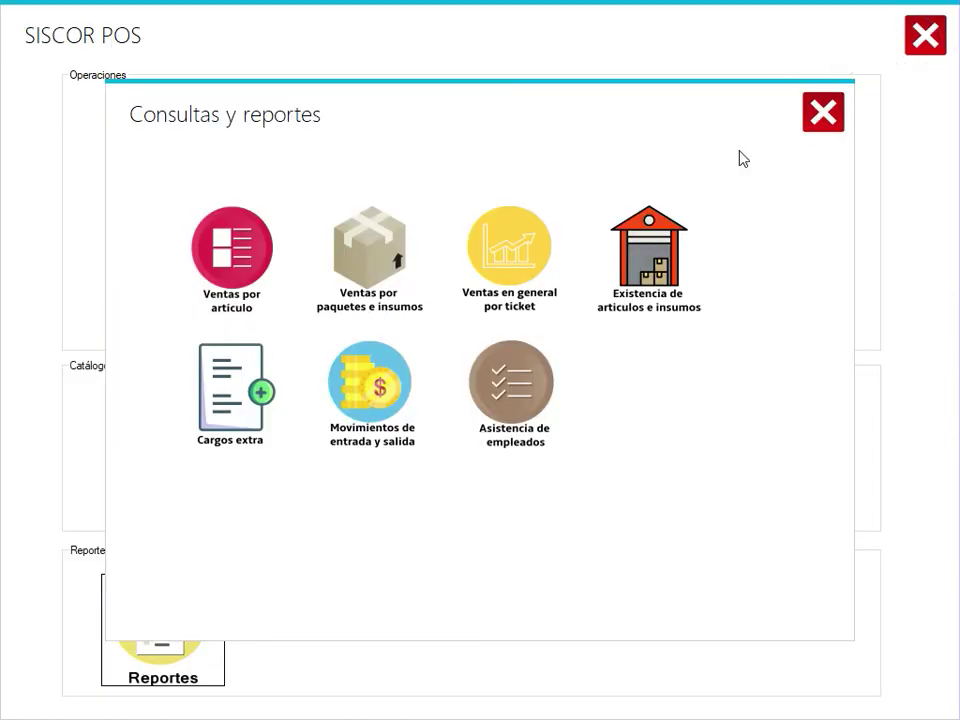
Step: Run the Asistencia de empleados report for 03/ago./2020, examine the first two employees' attendance rows, and close it
left_click(515, 400)
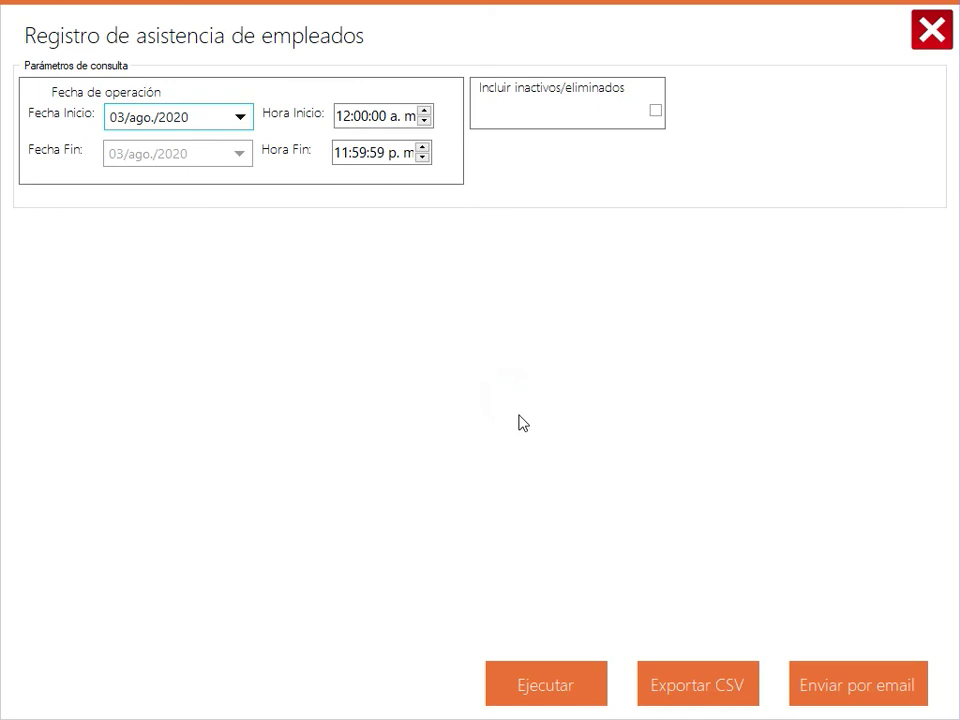
left_click(556, 683)
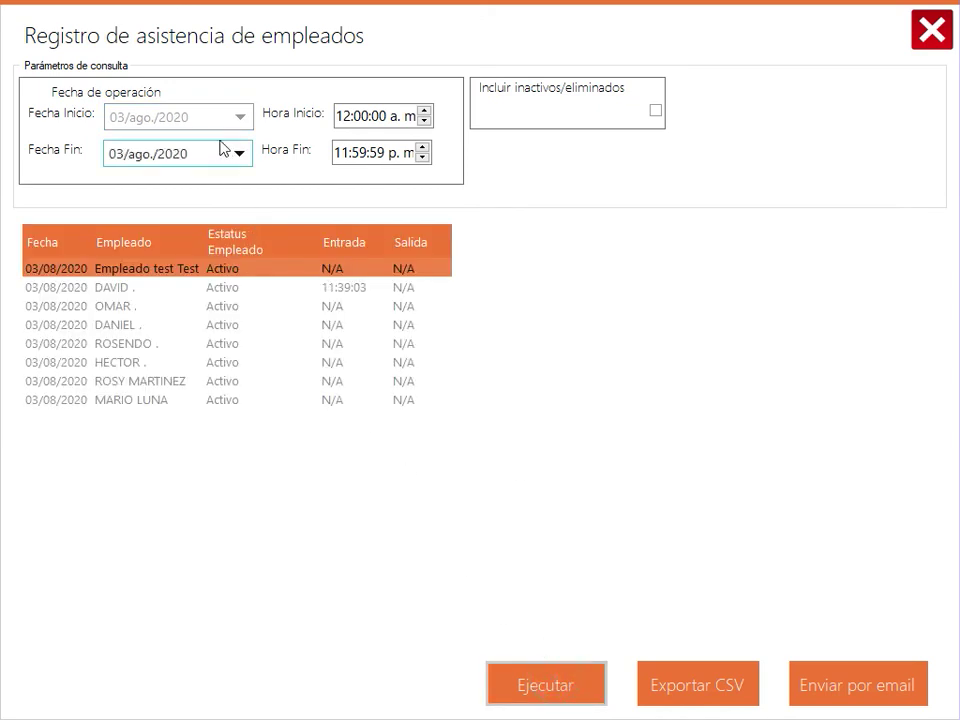
left_click(214, 271)
left_click(215, 287)
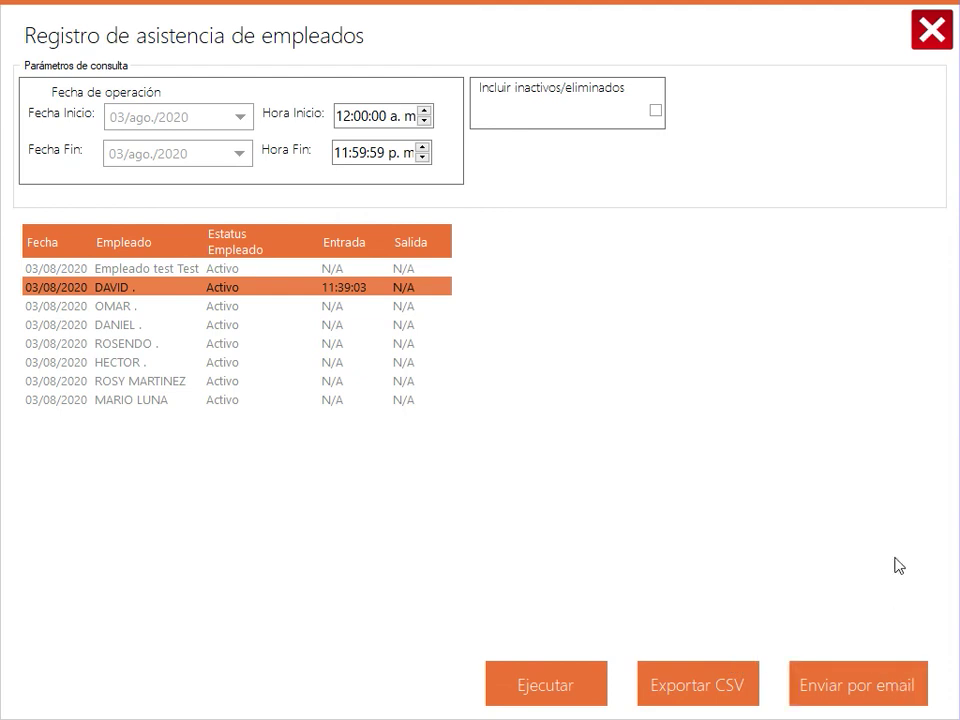
left_click(930, 30)
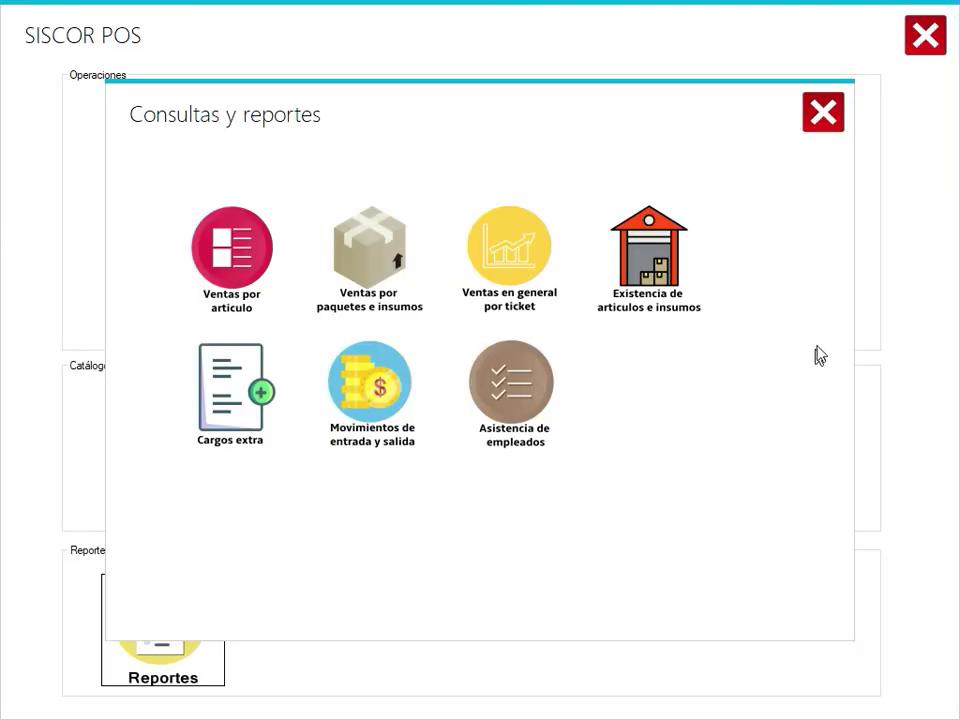